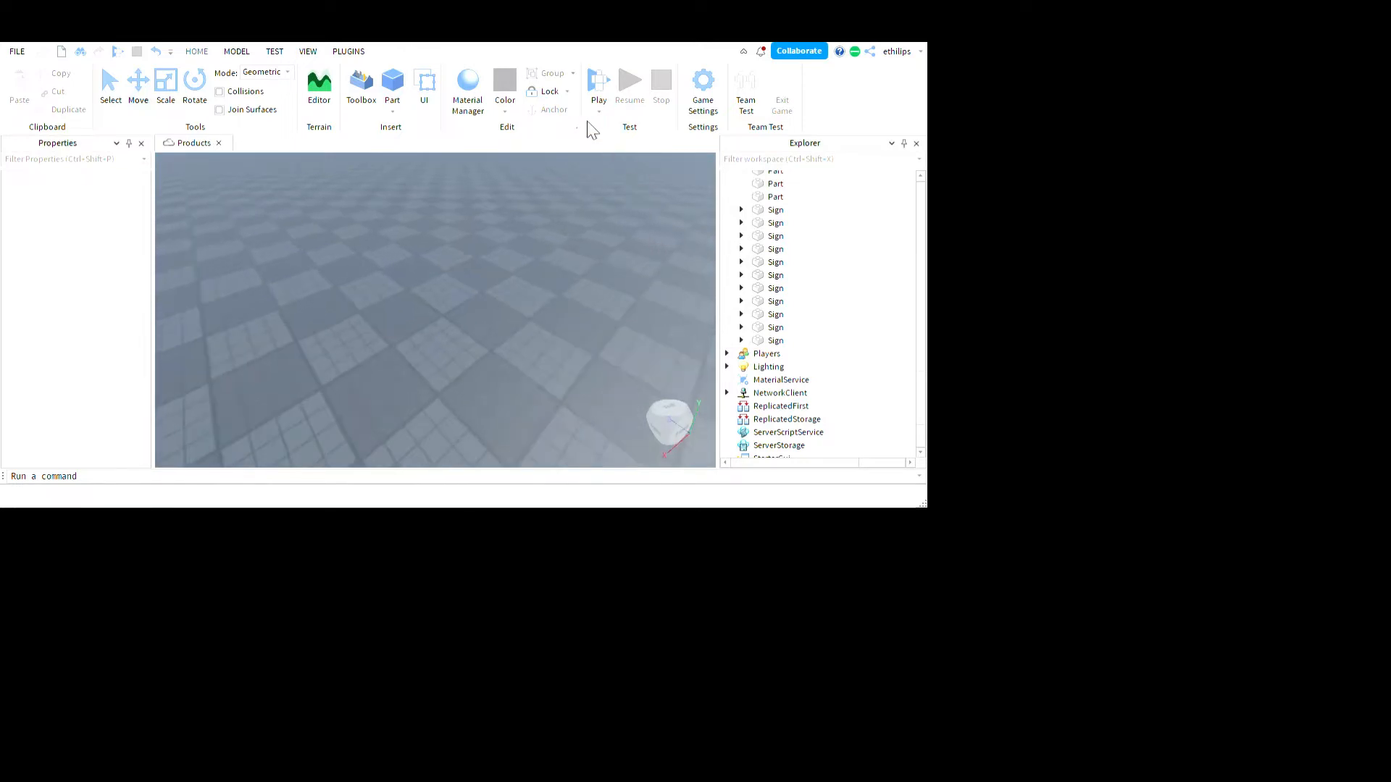
Step: Insert a block part and raise it above the baseplate so it floats in the air
click(392, 81)
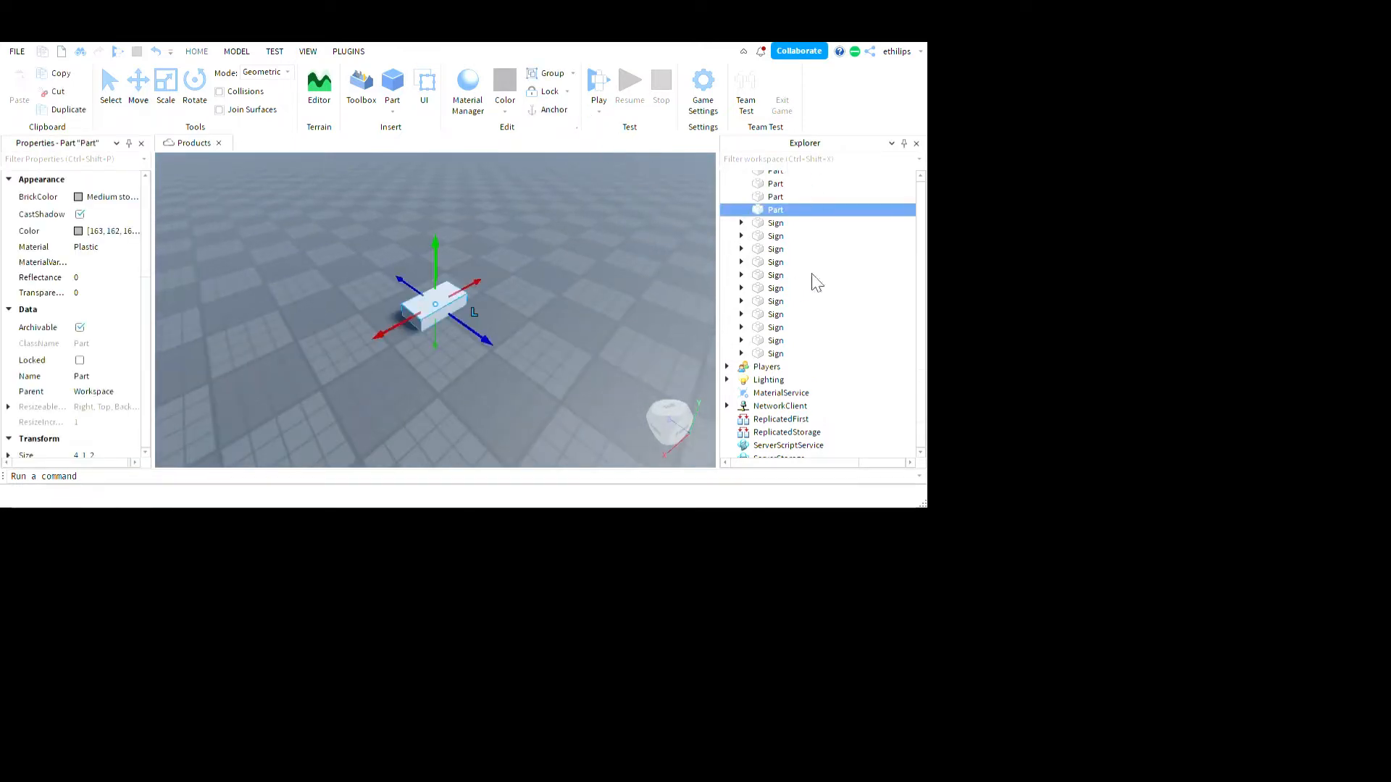
right_drag(812, 274, 329, 216)
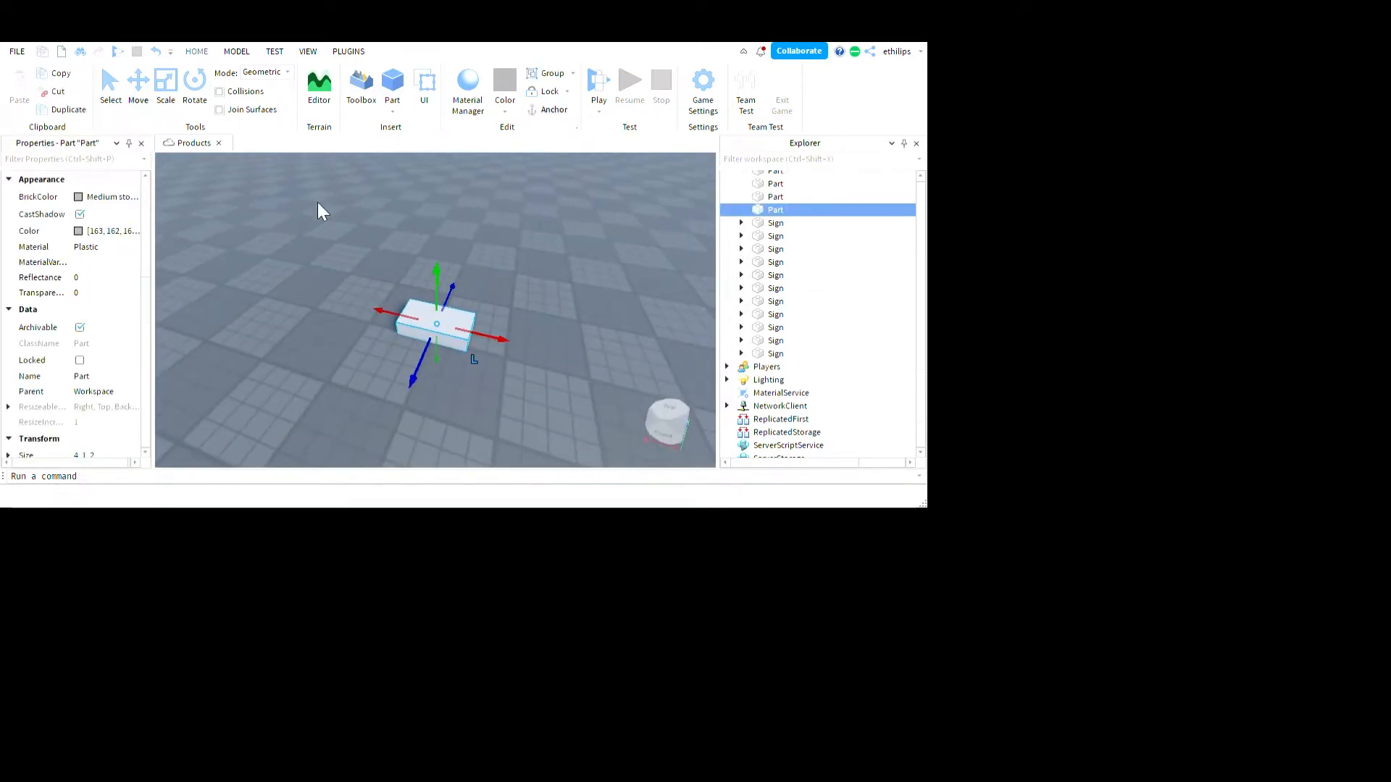
click(168, 85)
right_drag(431, 312, 433, 358)
scroll(432, 358, down, 1)
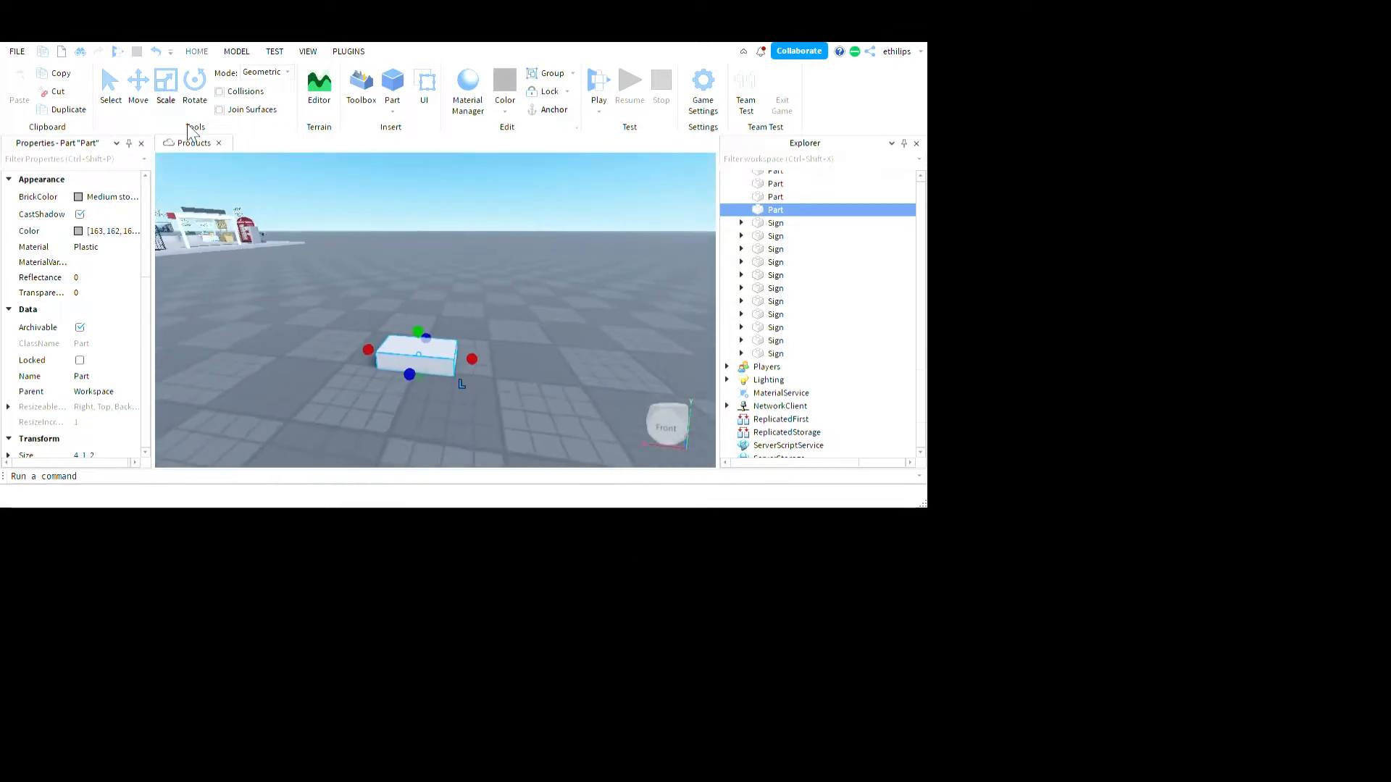
click(135, 86)
drag(421, 403, 419, 319)
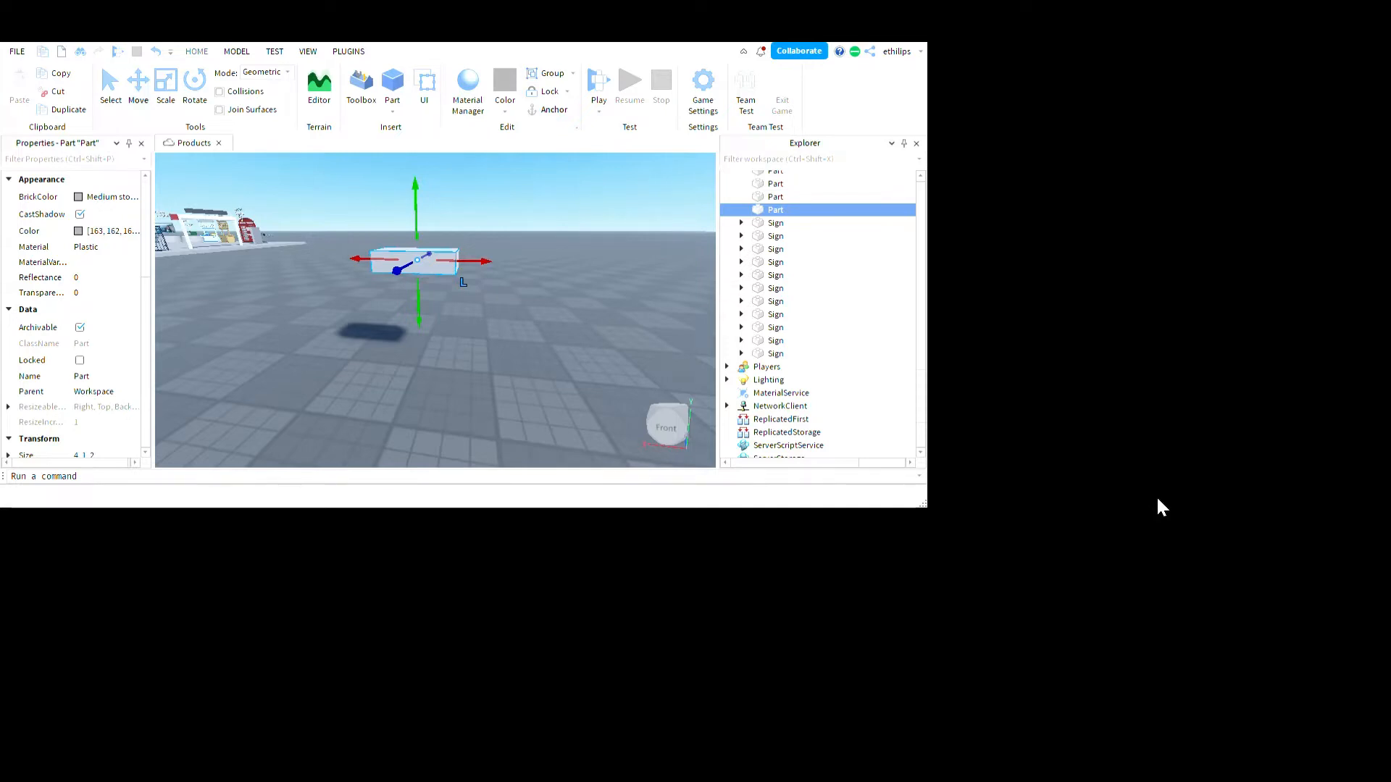
Step: Add a SurfaceGui to the raised part and insert the Waterfall Landscape video from the Toolbox's Videos category
click(1197, 480)
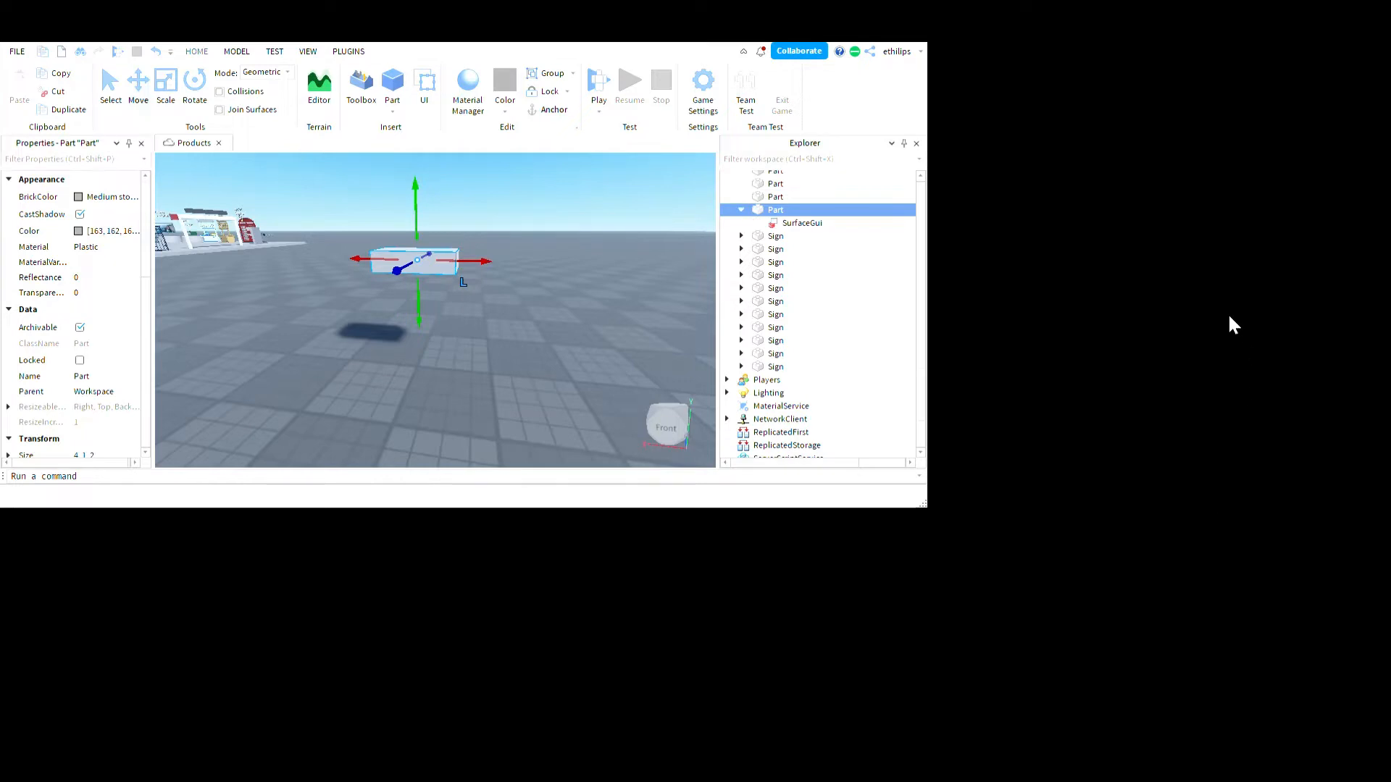
click(547, 121)
click(1138, 282)
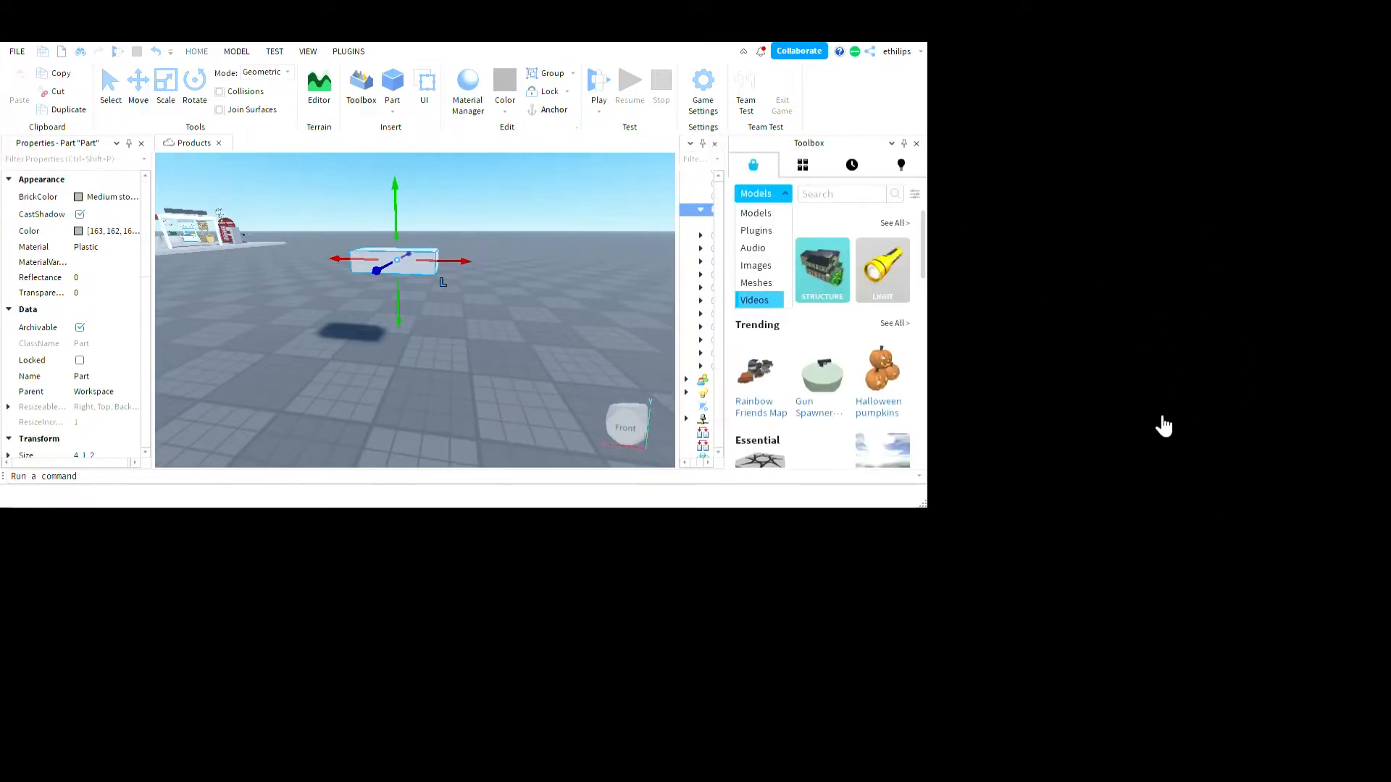
click(1157, 437)
scroll(1214, 446, down, 2)
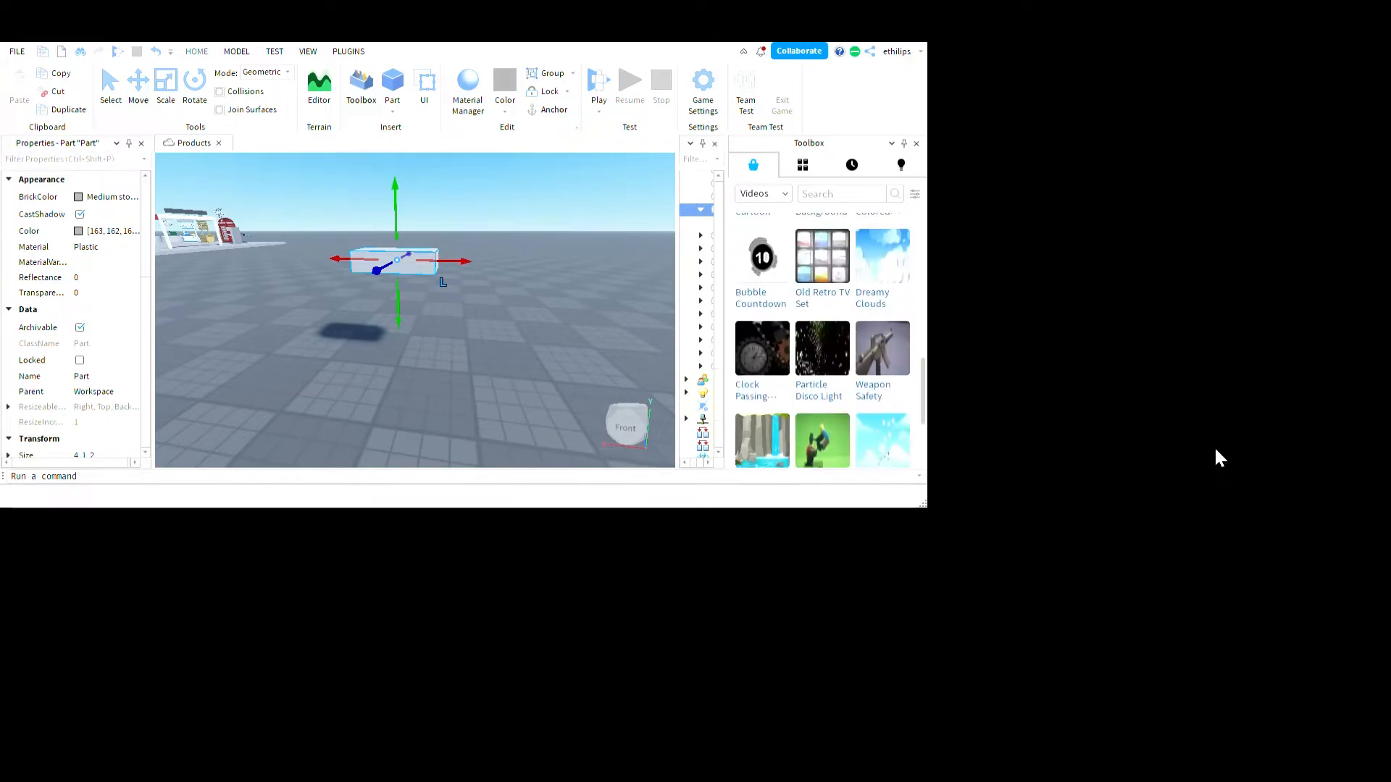
scroll(1217, 456, down, 5)
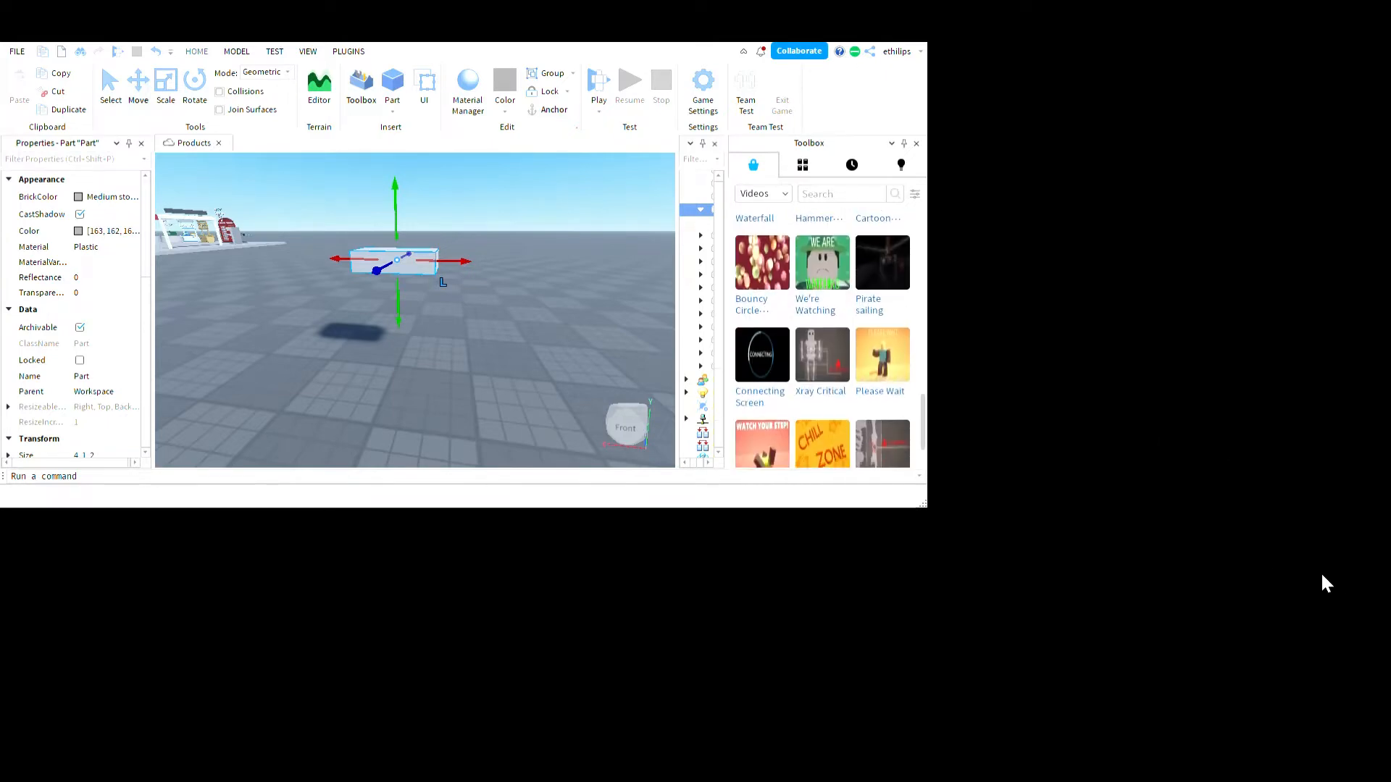
scroll(1296, 581, up, 5)
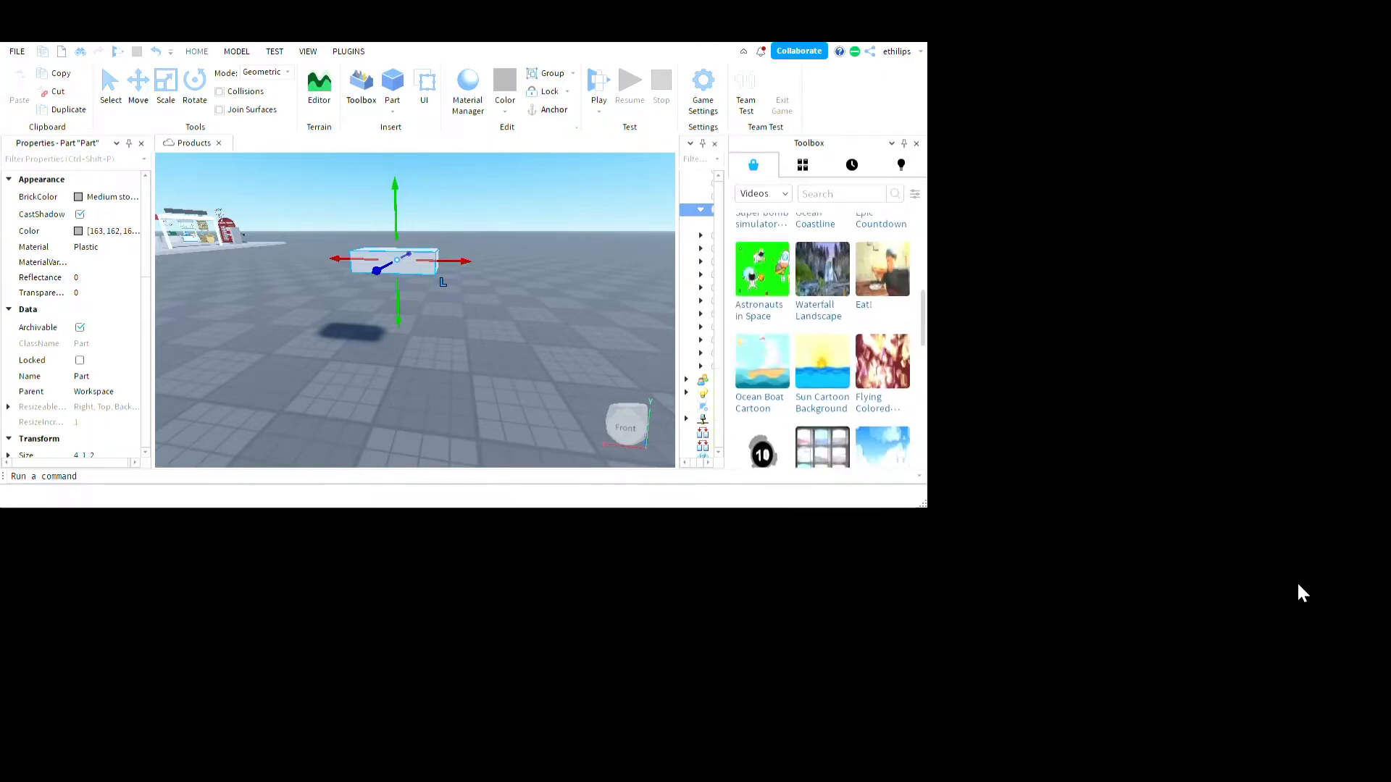
scroll(1298, 586, down, 2)
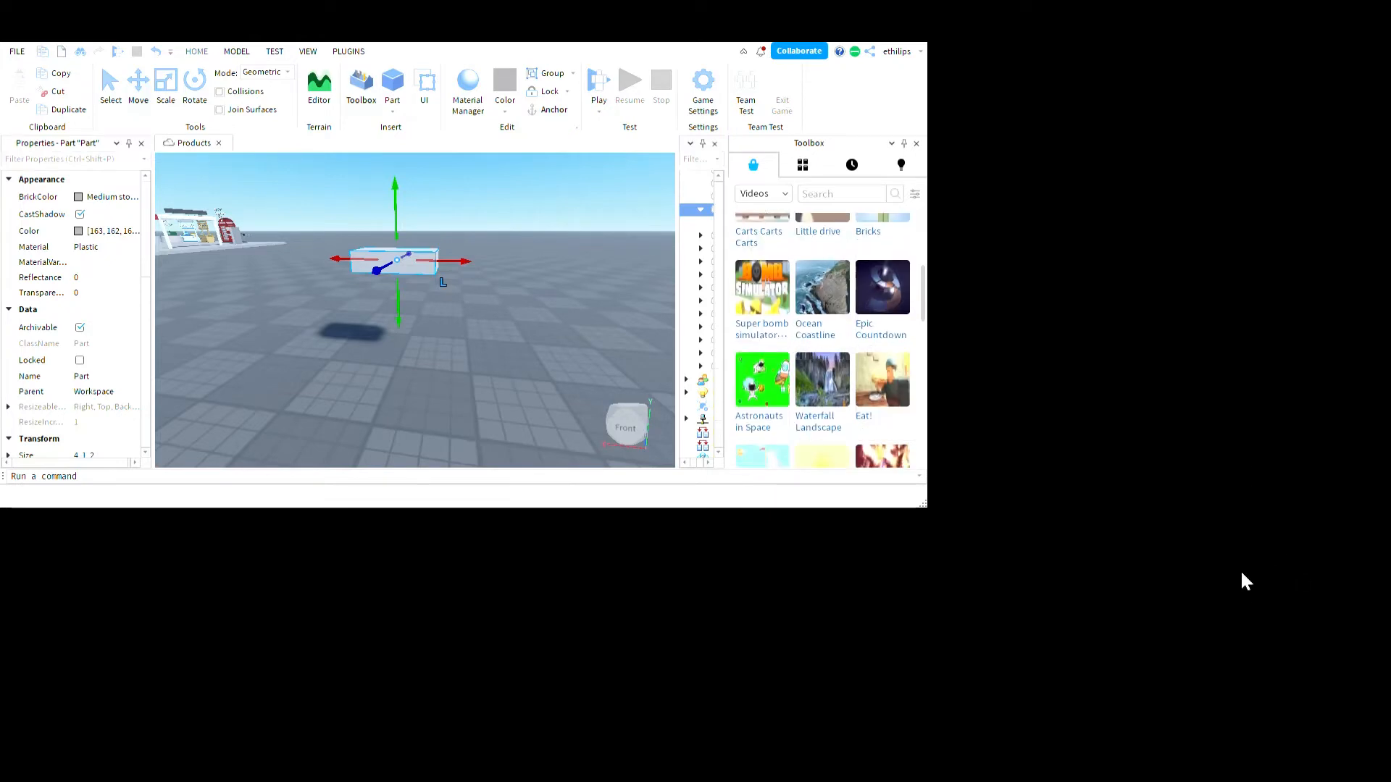
click(822, 380)
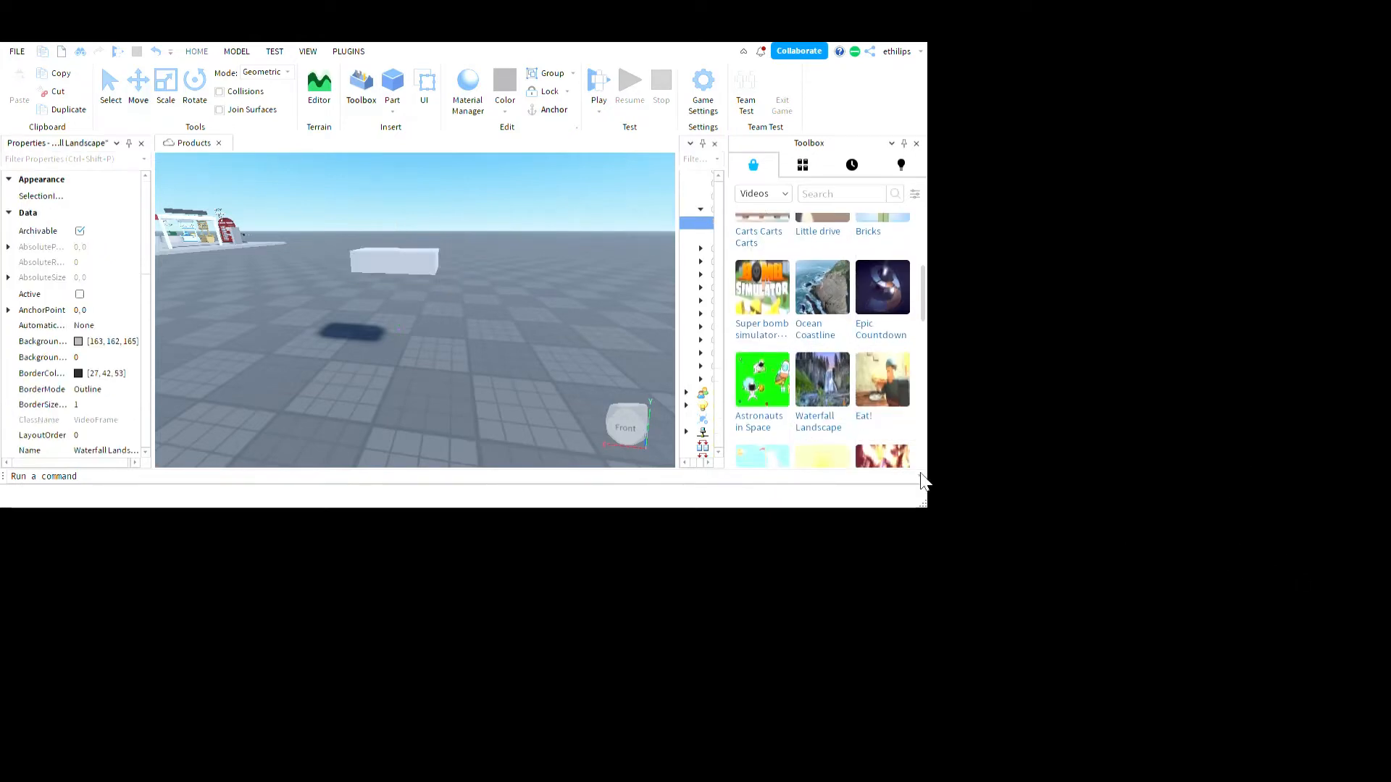
Step: Set the Toolbox category back to Models and nest the Waterfall Landscape video frame inside the part's SurfaceGui
click(1146, 290)
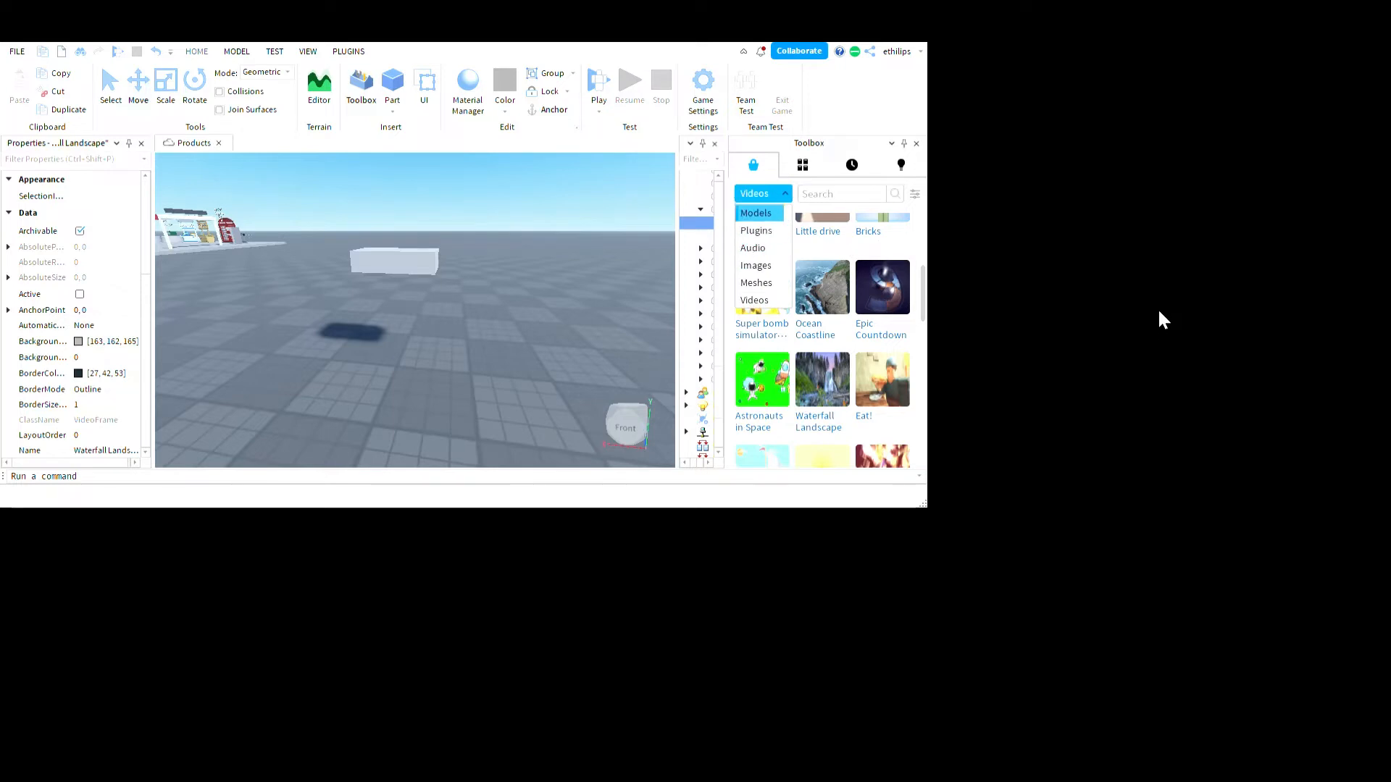
click(1164, 317)
click(1374, 207)
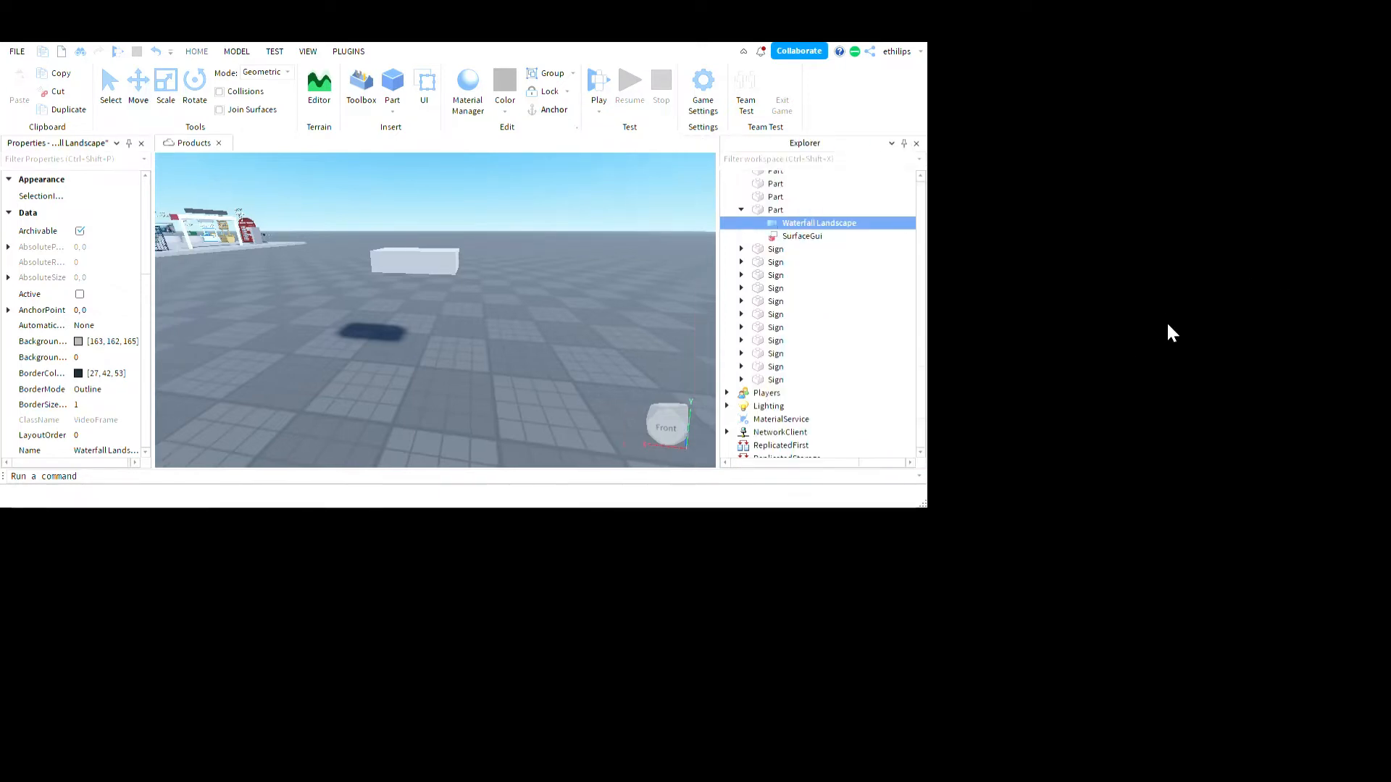
drag(1169, 331, 1215, 349)
key(w)
right_drag(694, 393, 692, 391)
key(w)
key(s)
key(w)
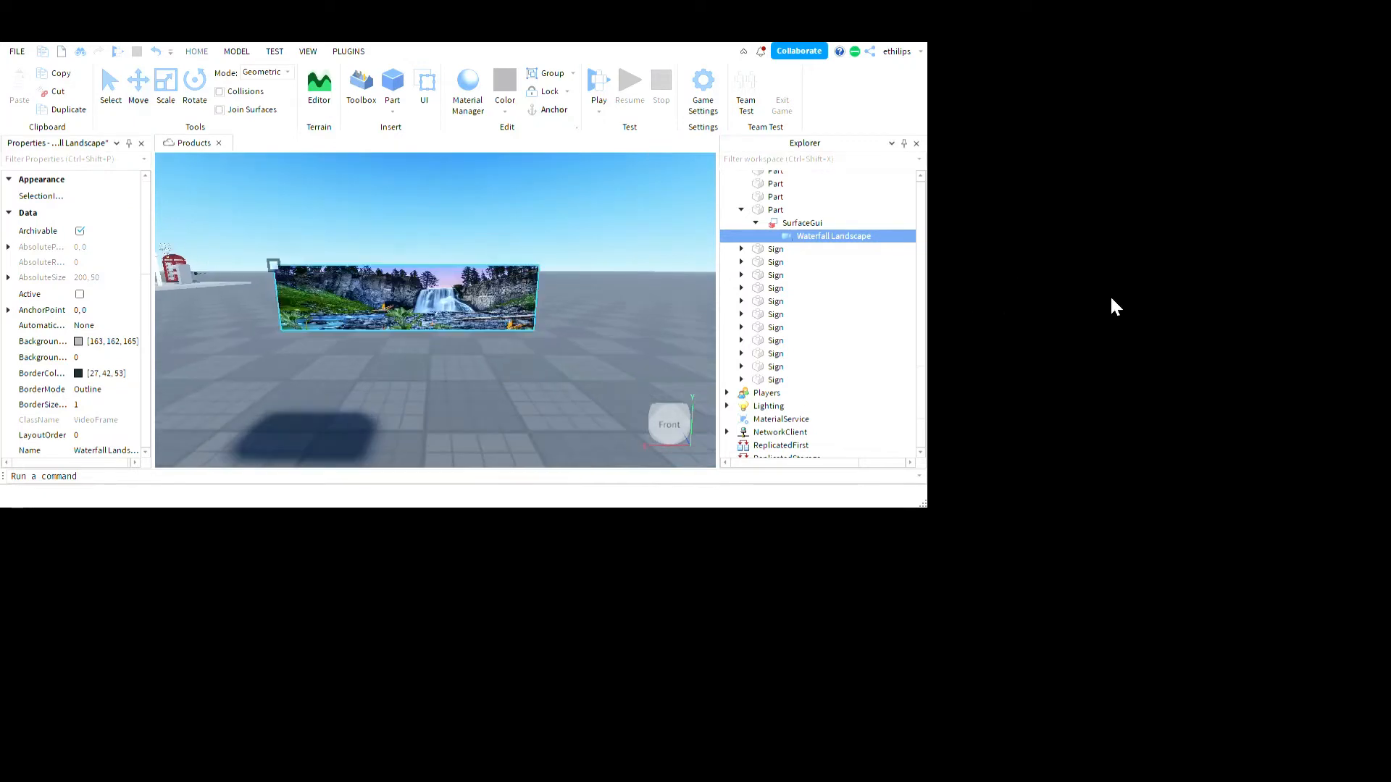
Step: Scale the video part into a thin screen panel of about 5.685 by 4.162 by 0.001 studs
click(406, 294)
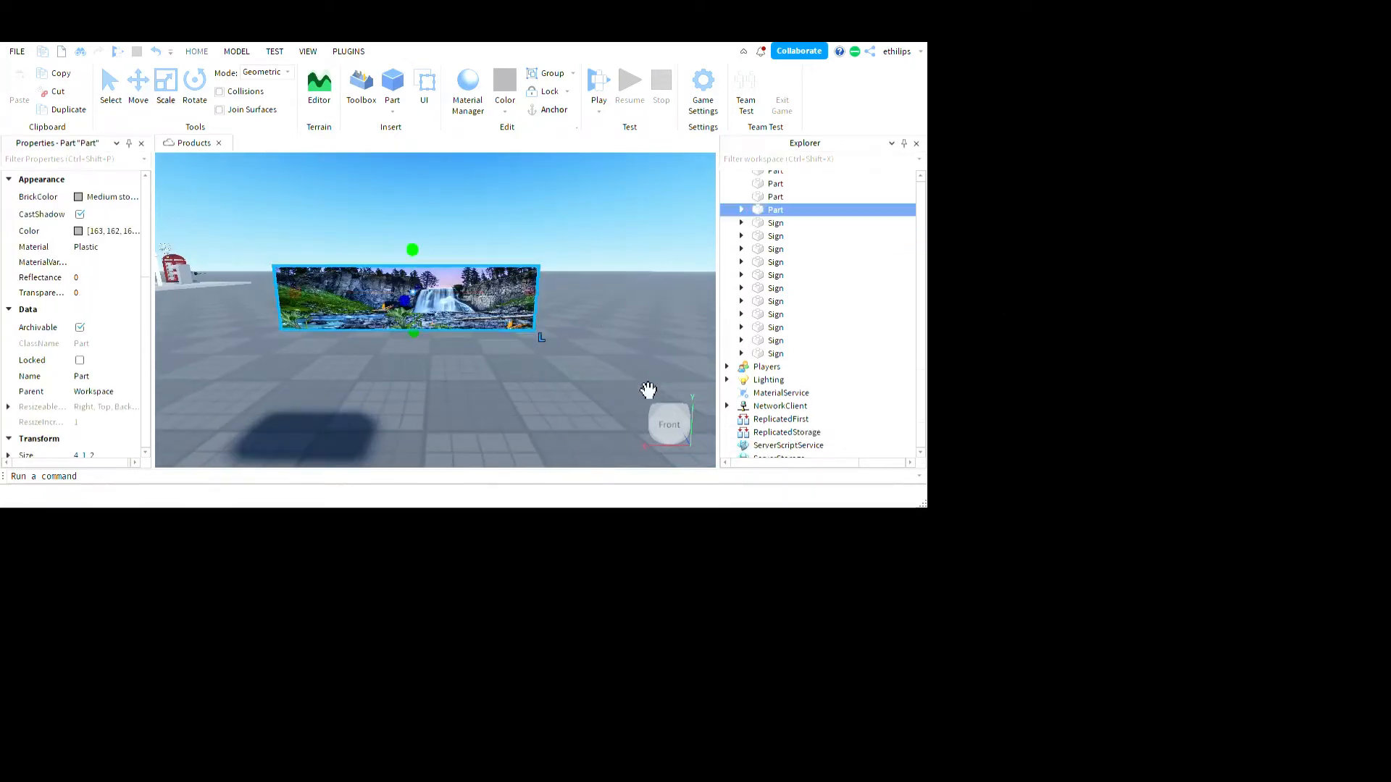
key(s)
drag(637, 407, 629, 276)
drag(759, 388, 831, 420)
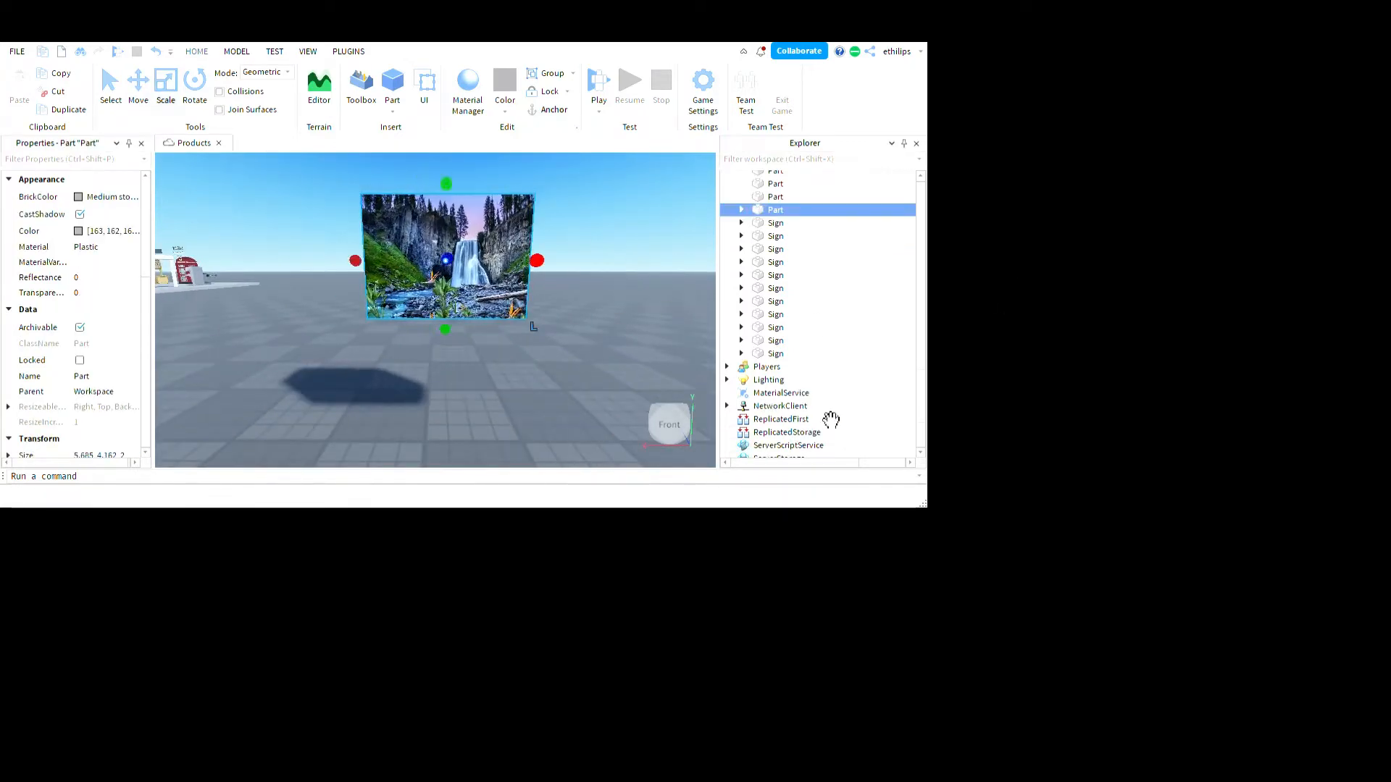
key(d)
right_drag(831, 420, 772, 411)
drag(720, 399, 507, 394)
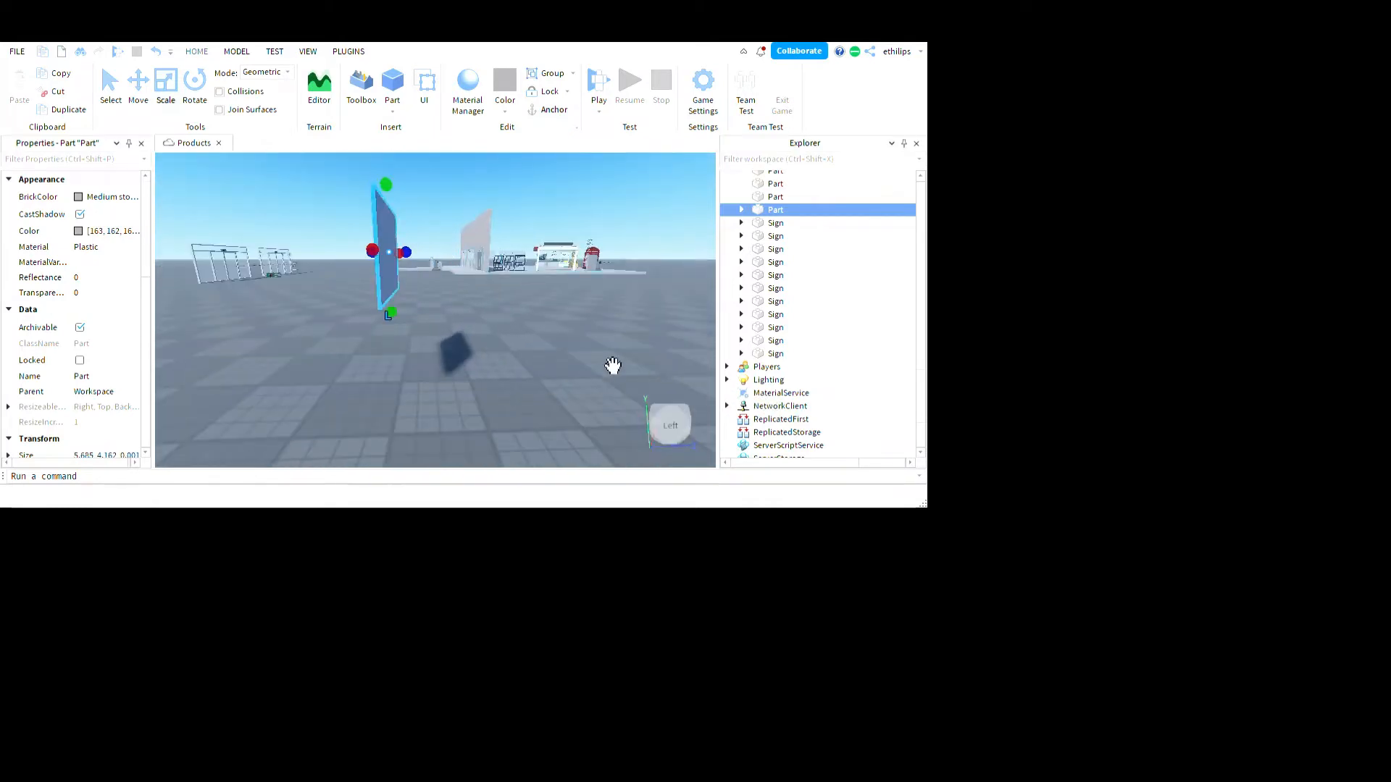
Step: Insert a second block part in front of the screen panel and set its material to Metal
key(a)
right_drag(611, 367, 676, 422)
click(675, 418)
key(a)
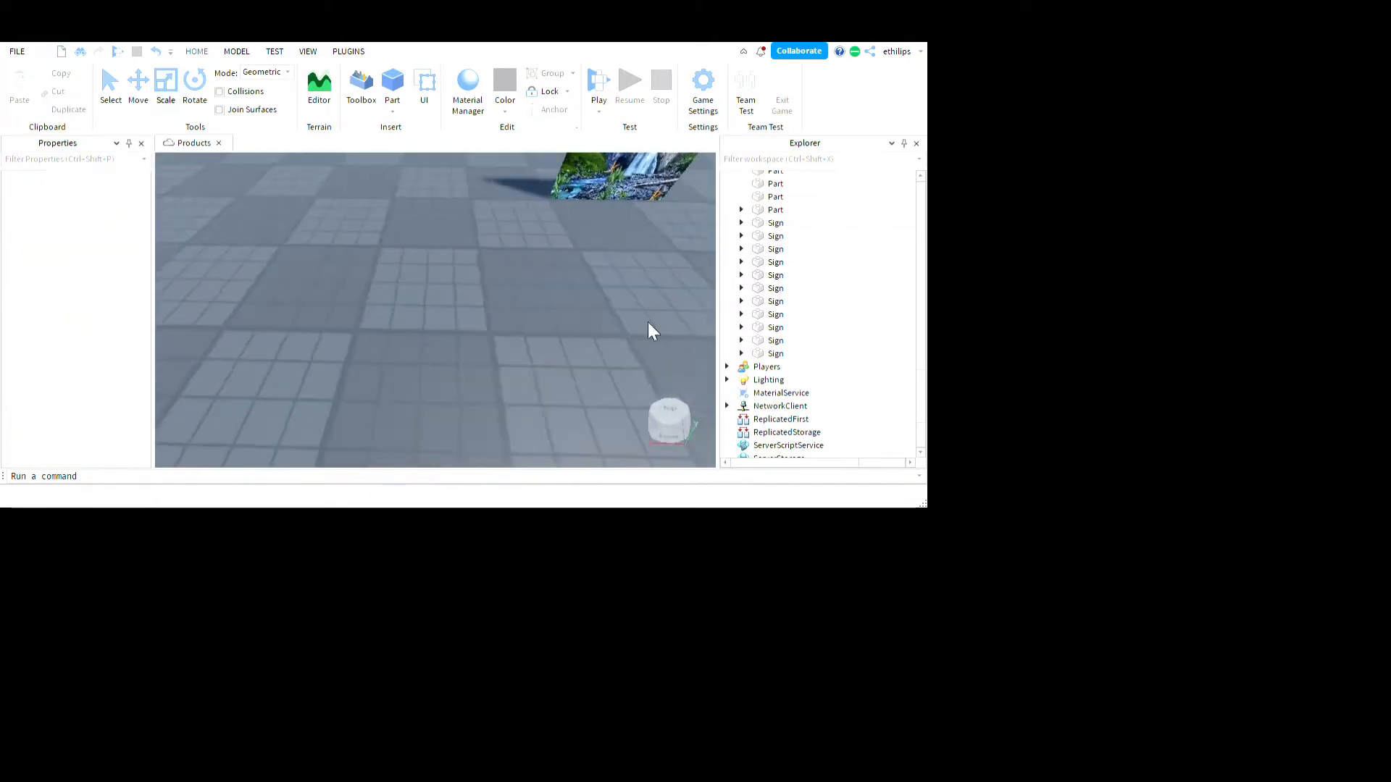
click(578, 78)
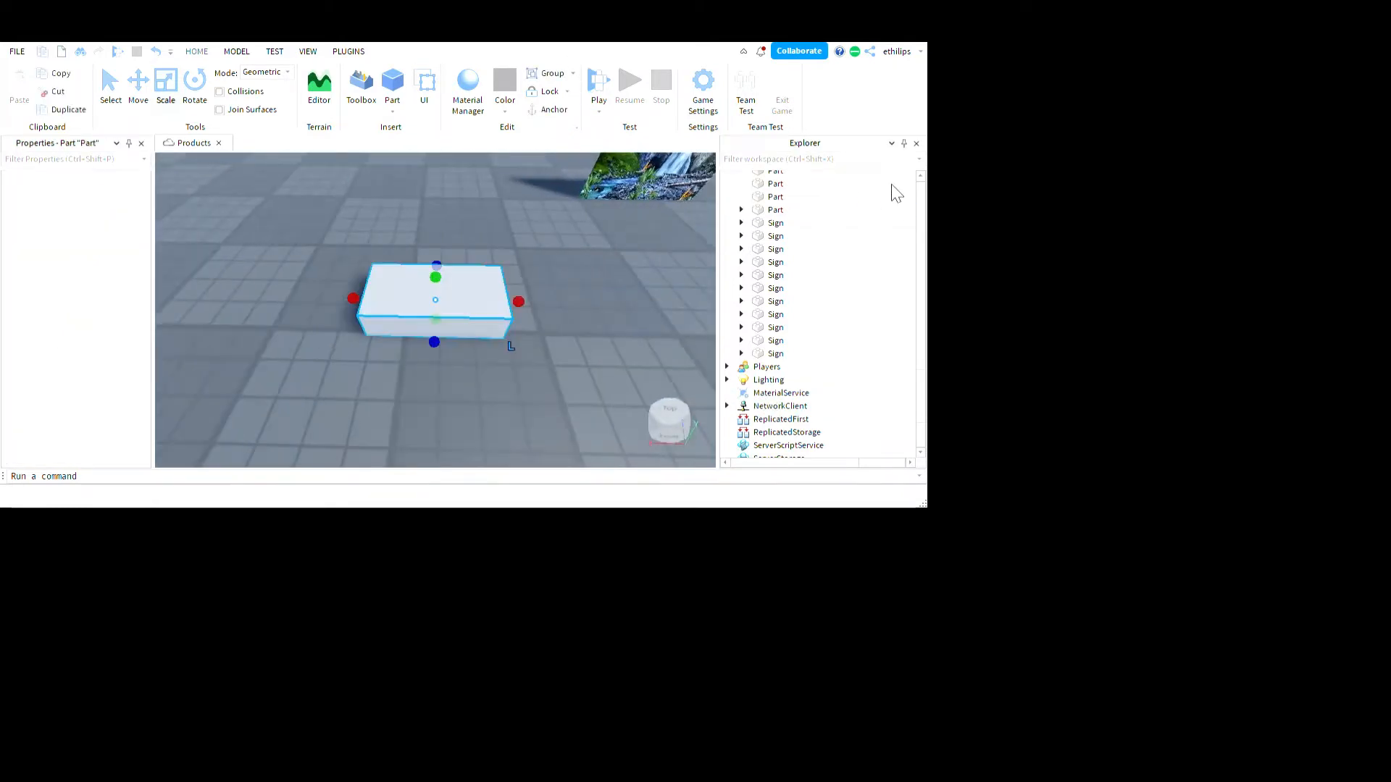
click(165, 438)
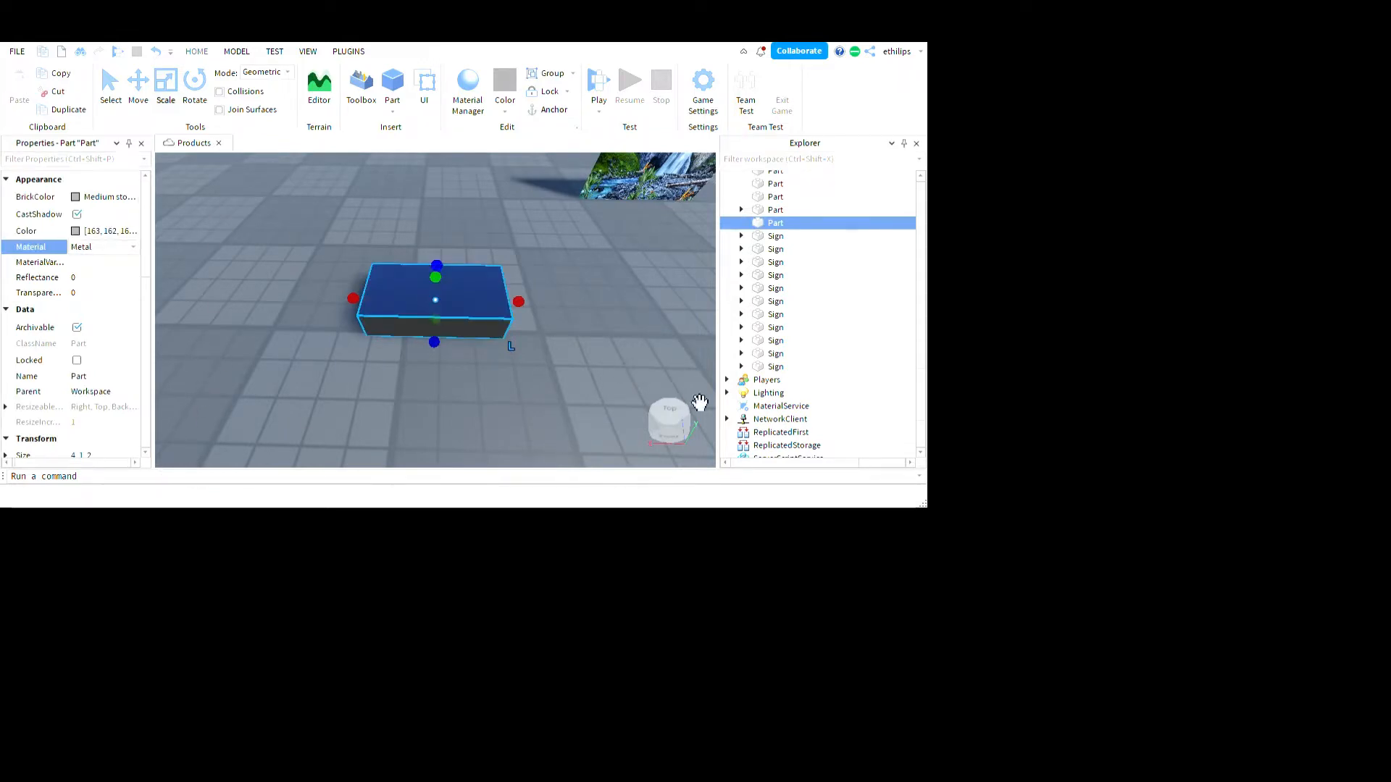
Step: Scale the metal part into a long horizontal beam of about 9.595 by 0.703 by 0.809 studs
drag(699, 402, 677, 418)
right_drag(676, 410, 674, 411)
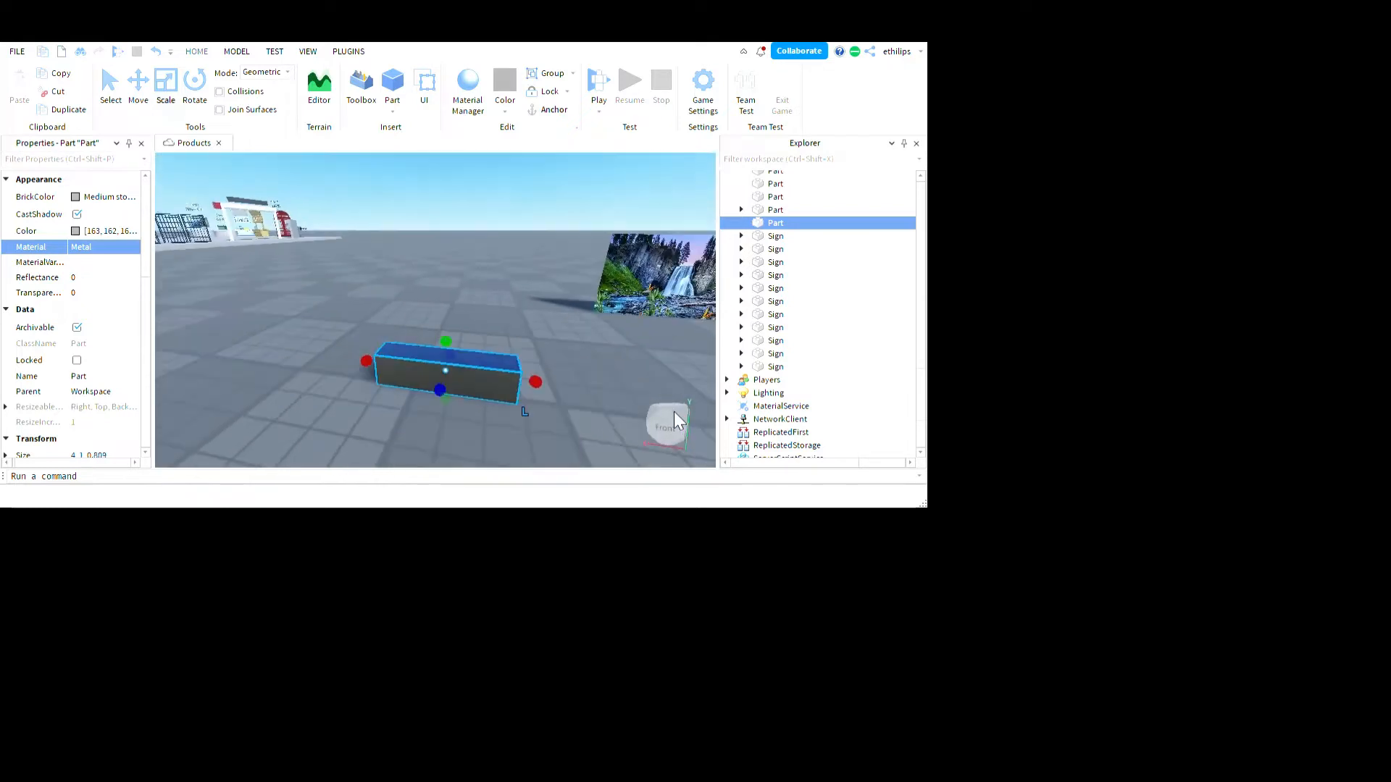
drag(709, 527, 685, 519)
drag(816, 576, 817, 580)
key(s)
key(d)
key(w)
Step: Duplicate the metal beam and reshape the copy into an upright post of about 0.843 by 7.156 by 0.809 studs at one end
click(83, 149)
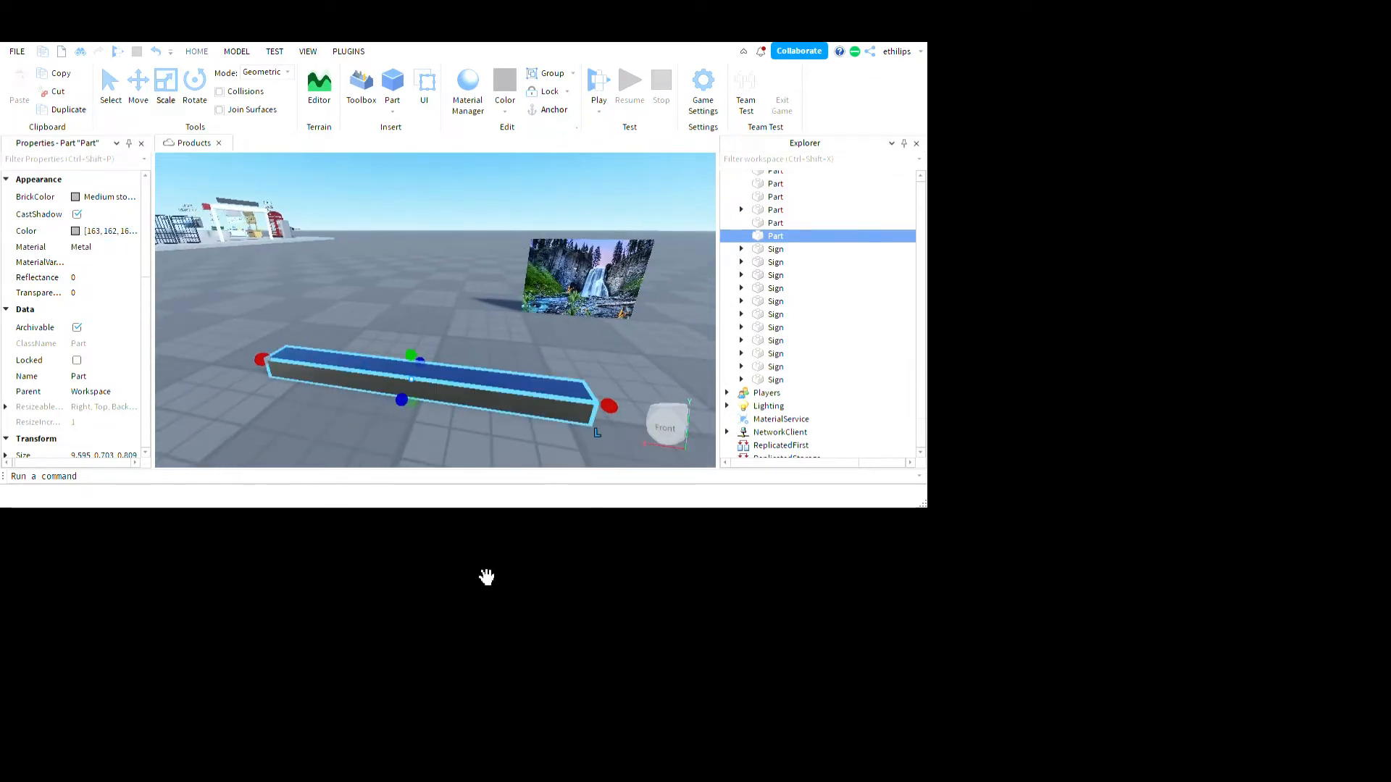
key(d)
drag(394, 542, 605, 590)
right_drag(678, 572, 649, 546)
key(s)
drag(681, 572, 721, 452)
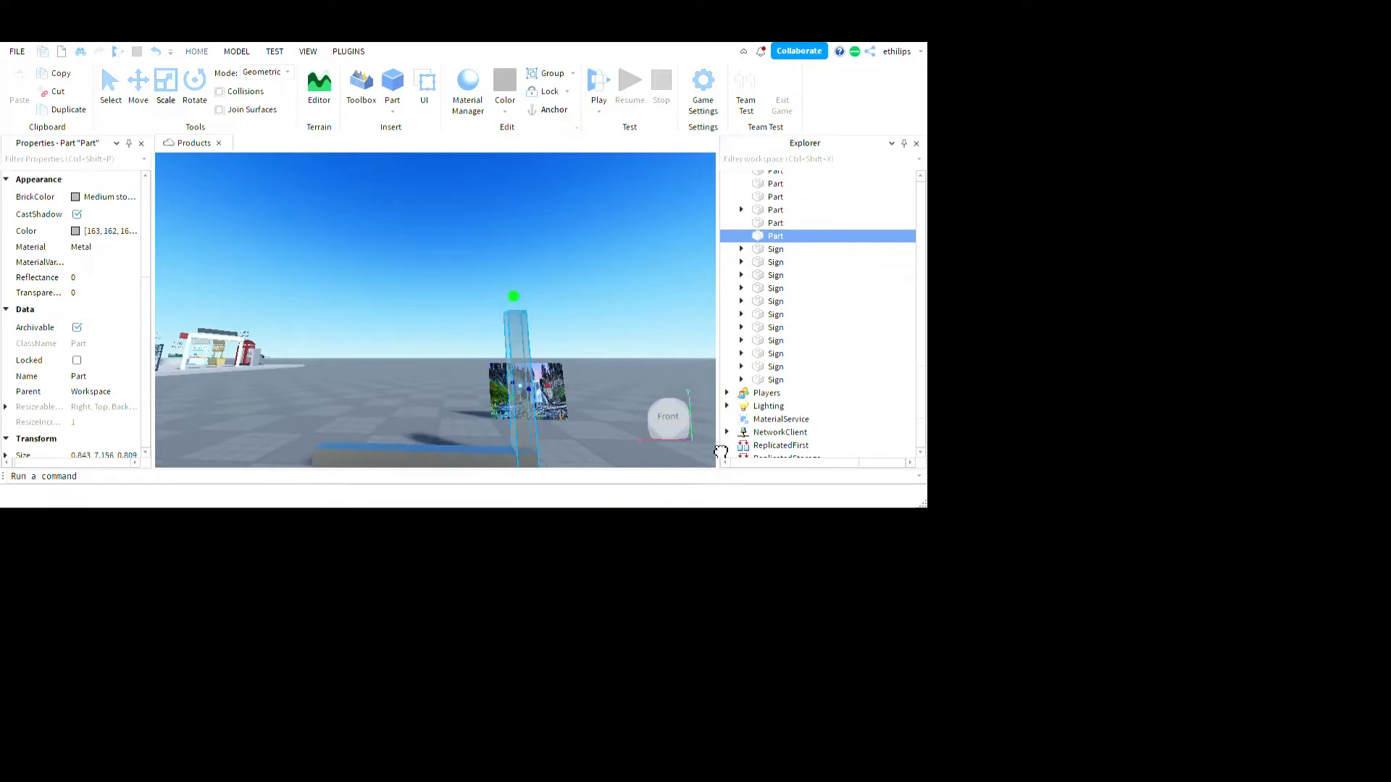
Step: Trim the post to about 0.485 by 6.164 studs and thin the bottom beam to about 0.609 studs high
right_drag(713, 455, 725, 510)
key(s)
drag(708, 481, 717, 484)
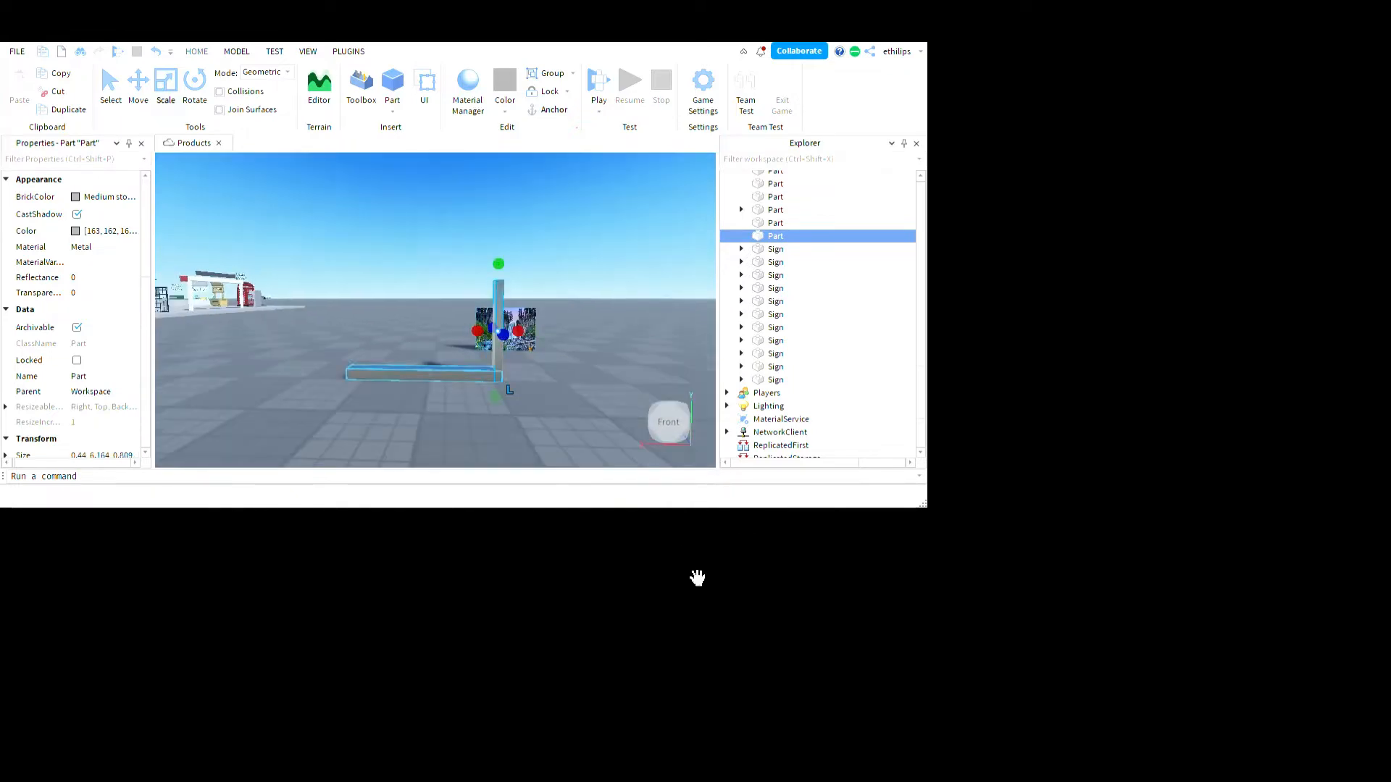
click(683, 554)
drag(642, 522, 644, 525)
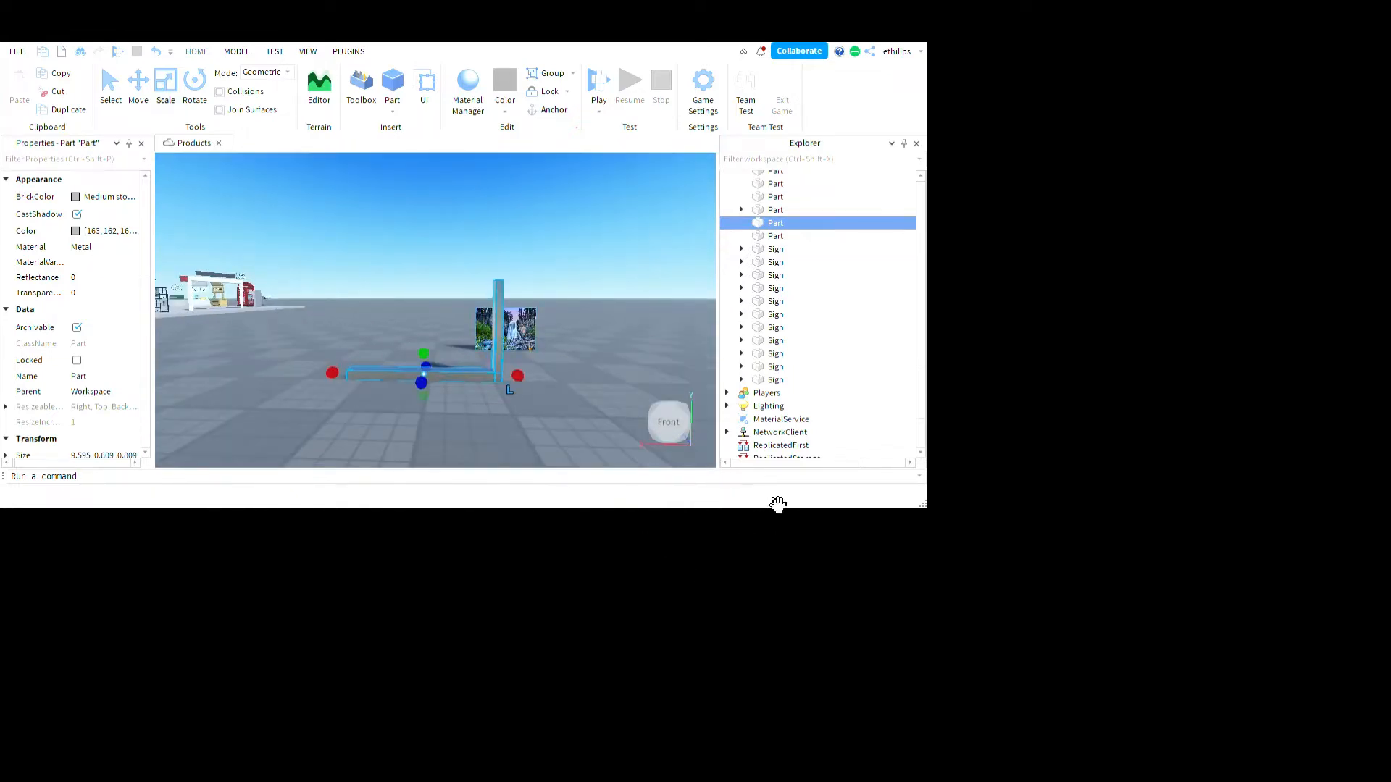
click(754, 507)
drag(728, 481, 723, 480)
key(w)
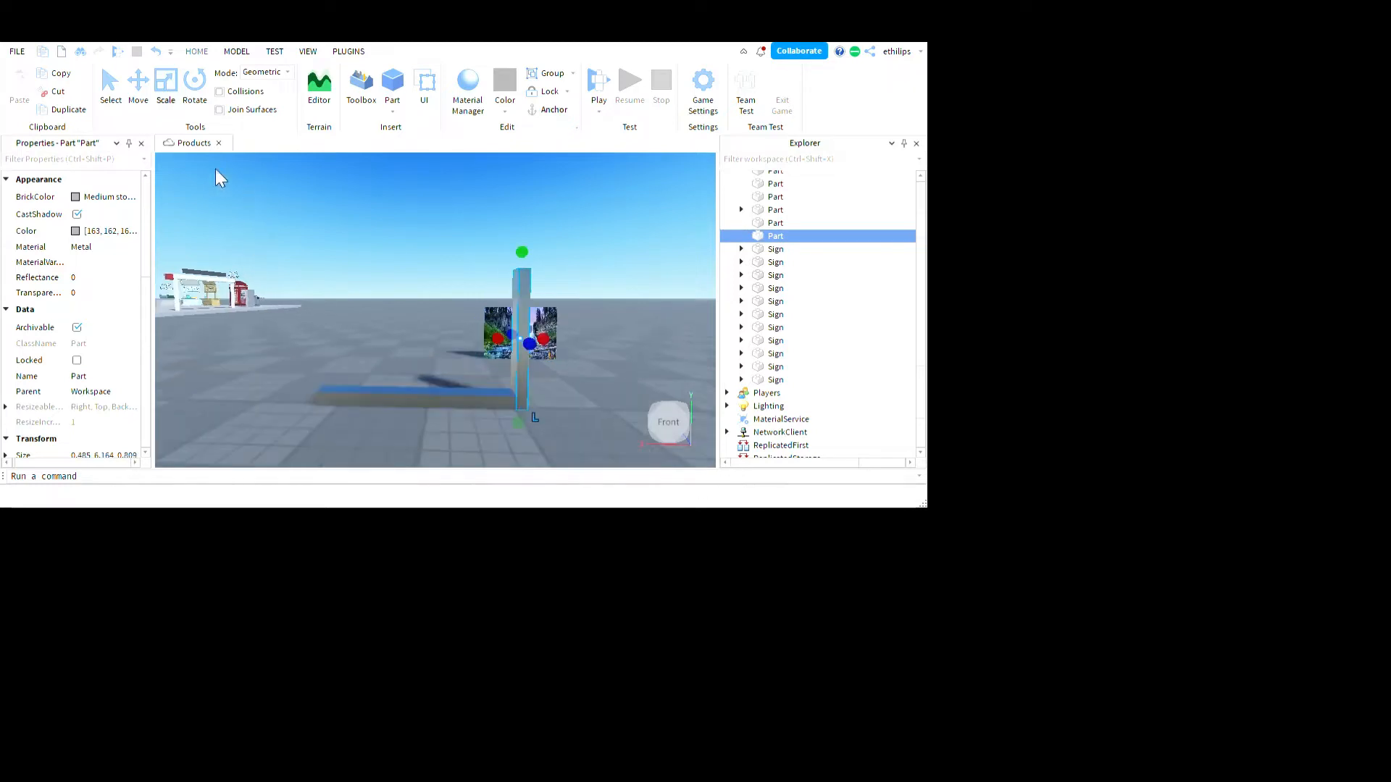
Step: Duplicate the upright post and move the copy to the opposite end of the bottom beam
key(ctrl+d)
key(a)
drag(898, 511, 773, 498)
key(d)
key(a)
key(d)
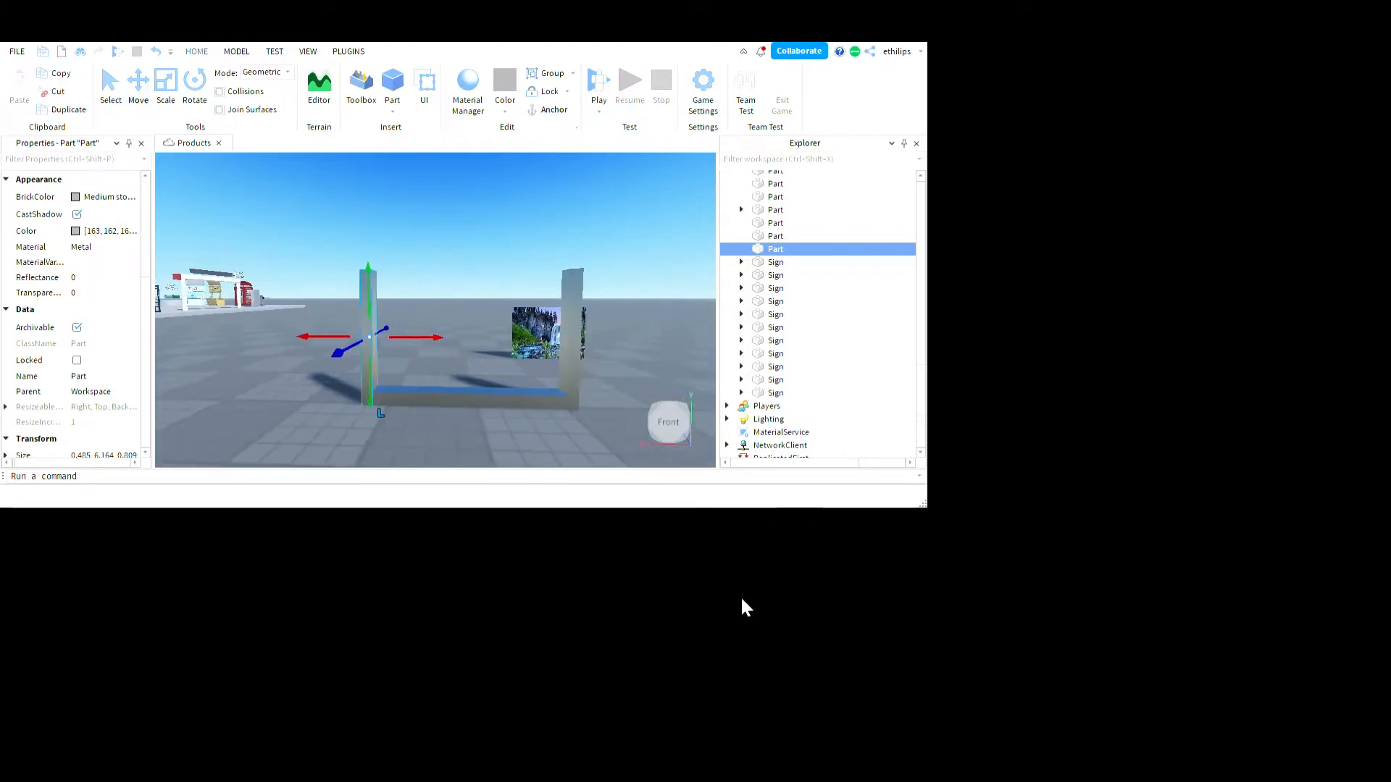
Step: Duplicate the bottom beam and raise the copy to the upper ends of the two posts to close the frame
click(739, 585)
key(d)
key(ctrl+d)
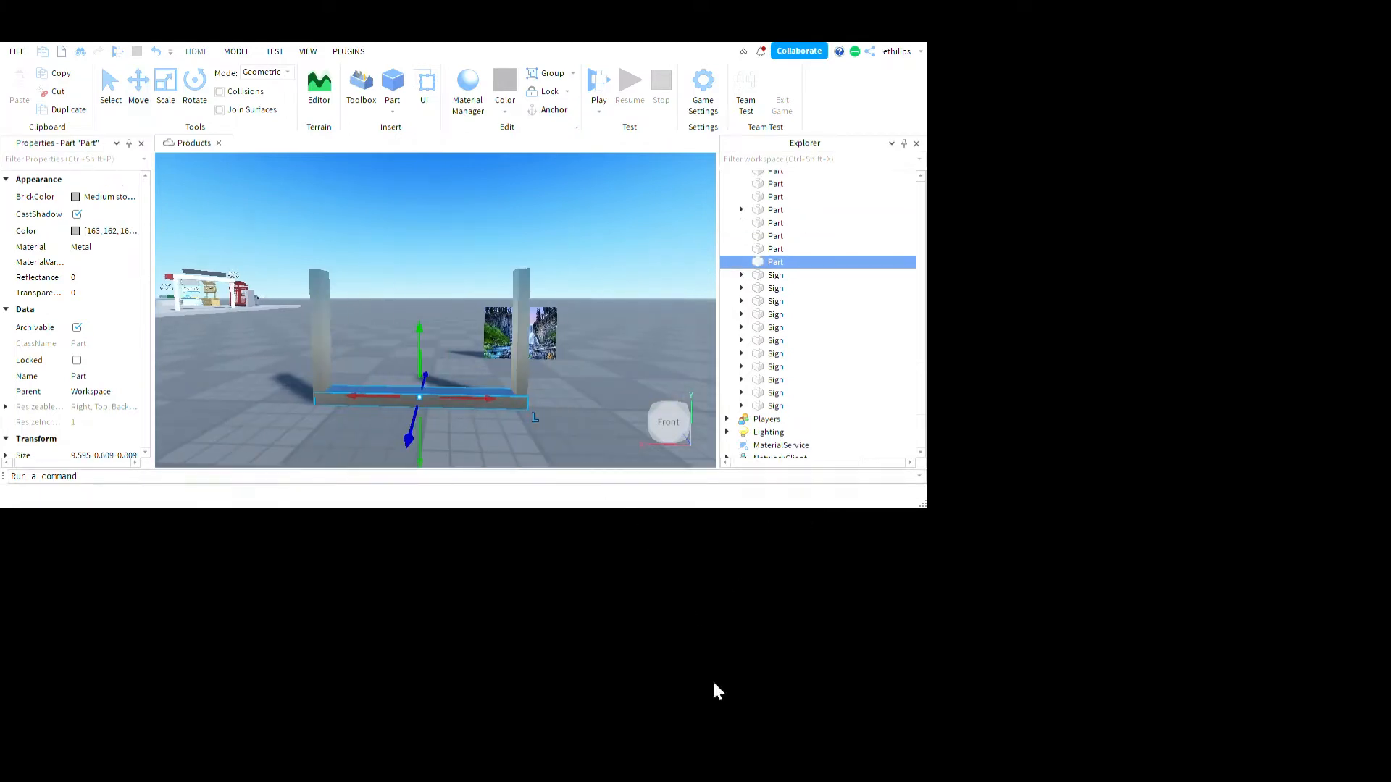
drag(667, 662, 645, 453)
key(d)
key(a)
click(856, 588)
key(a)
key(a)
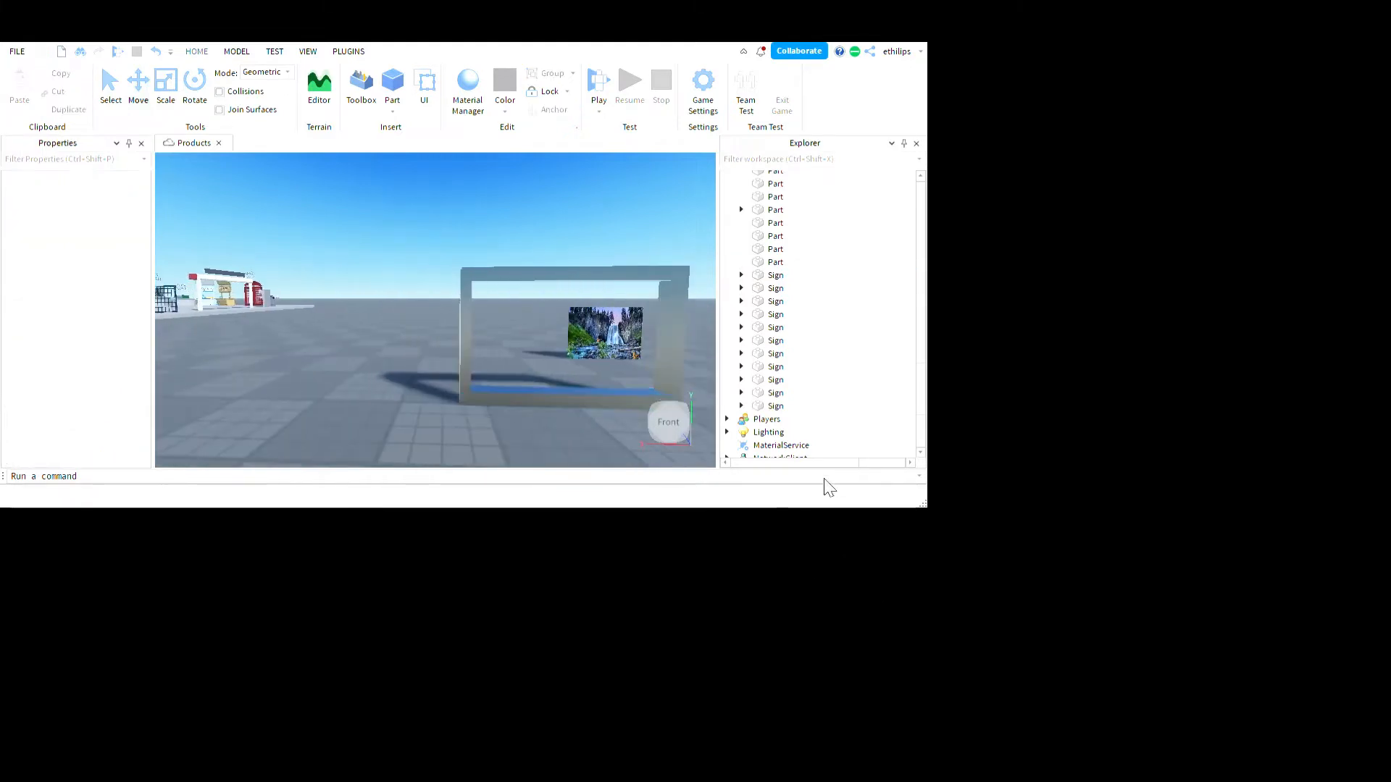
key(d)
key(a)
click(703, 401)
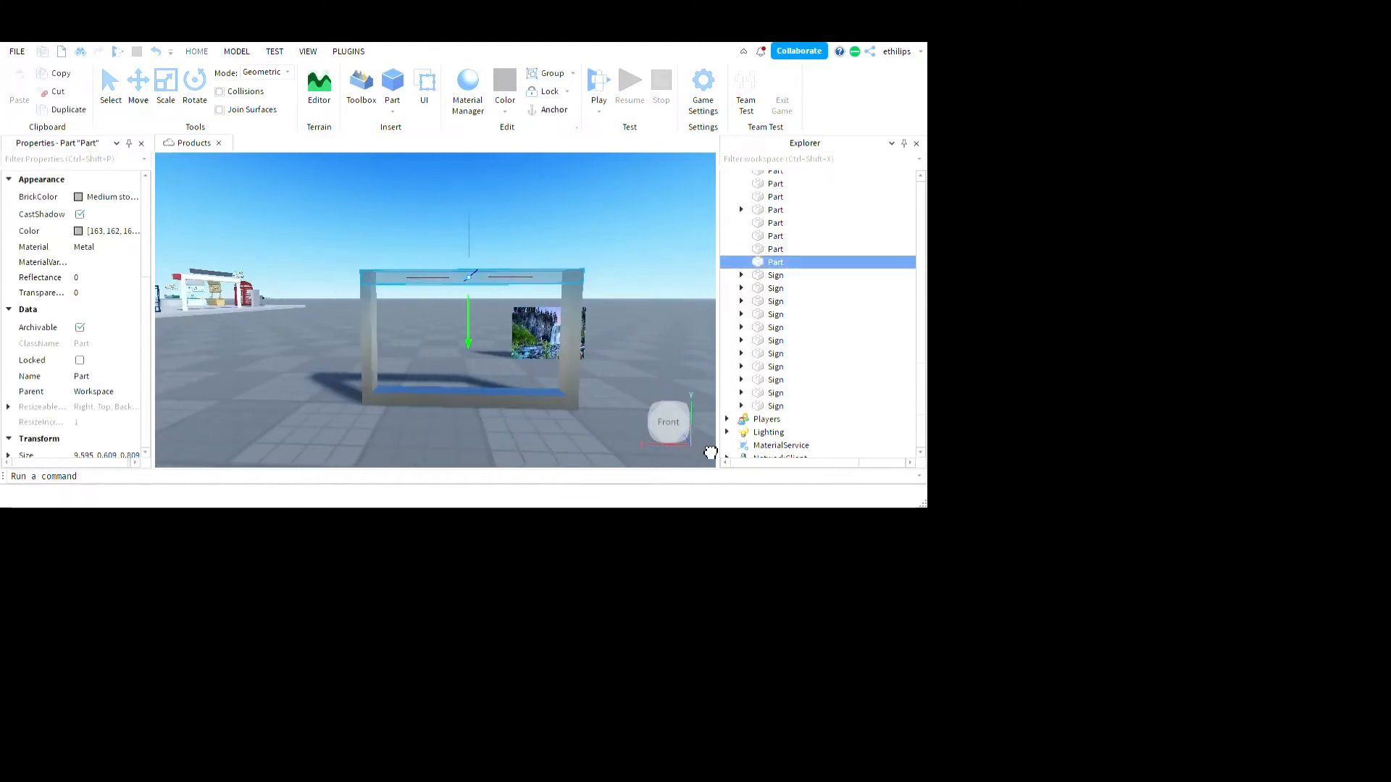
key(d)
key(d)
click(878, 581)
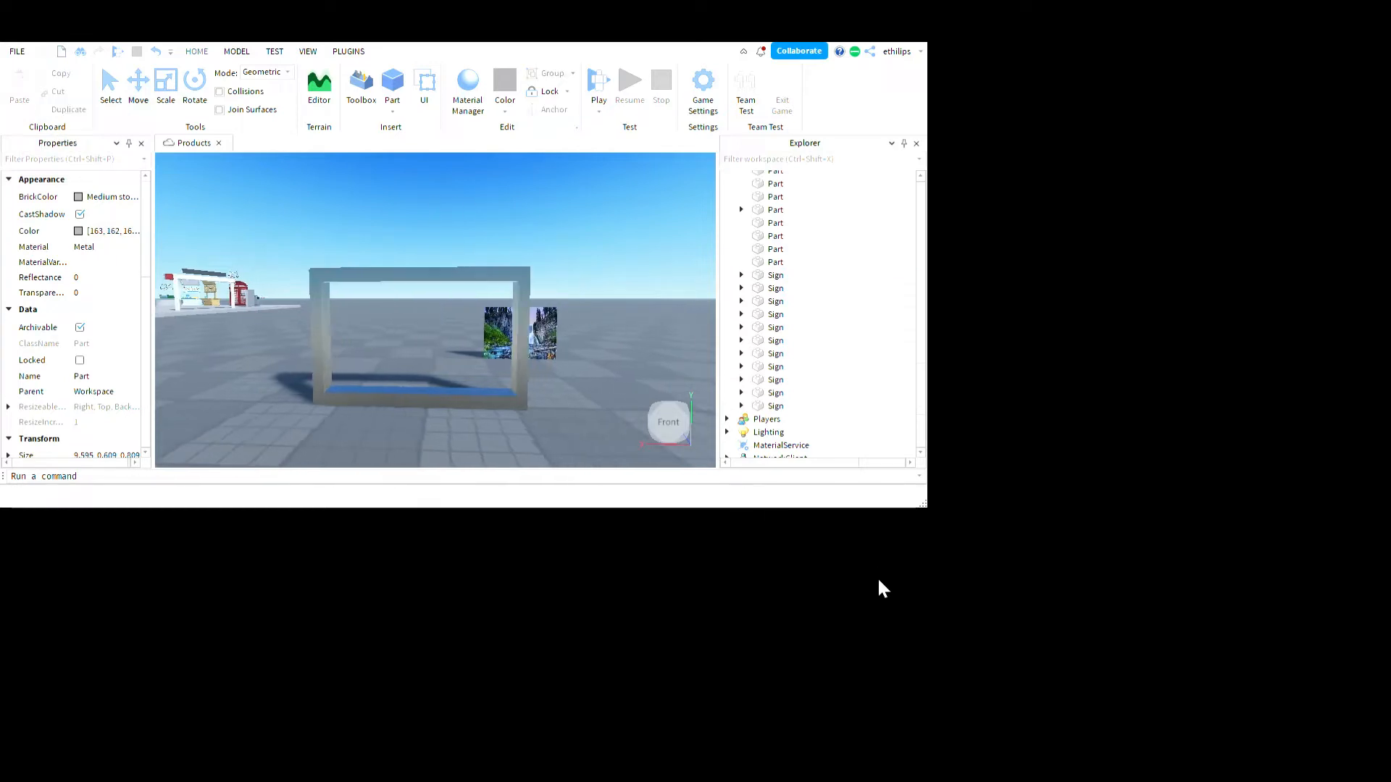
Step: Move the waterfall video panel into the opening of the metal frame
key(w)
key(a)
drag(717, 500, 653, 577)
right_drag(678, 606, 680, 596)
key(s)
Step: Widen the video panel inside the frame to about 7.555 studs
click(287, 171)
key(w)
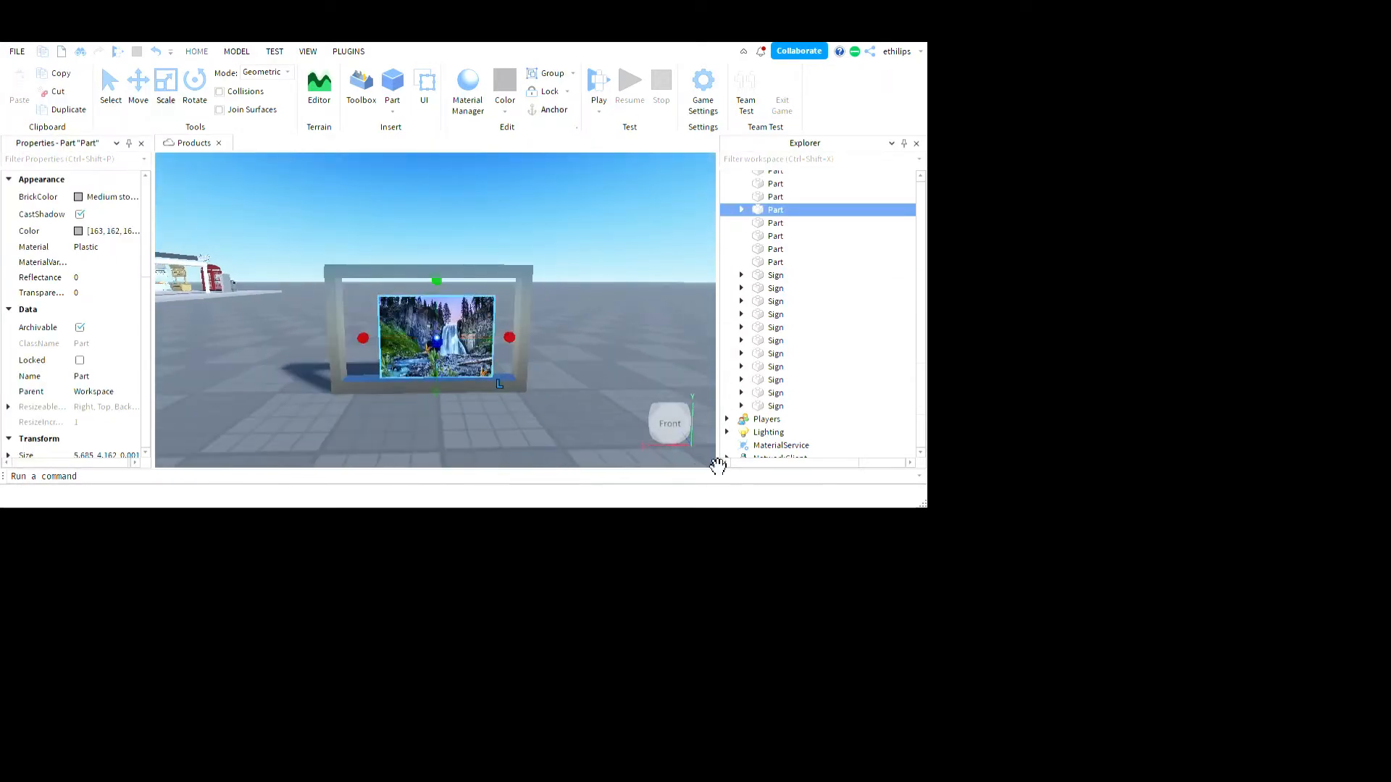
right_drag(714, 462, 649, 433)
key(a)
drag(813, 469, 675, 449)
key(d)
right_drag(705, 459, 713, 435)
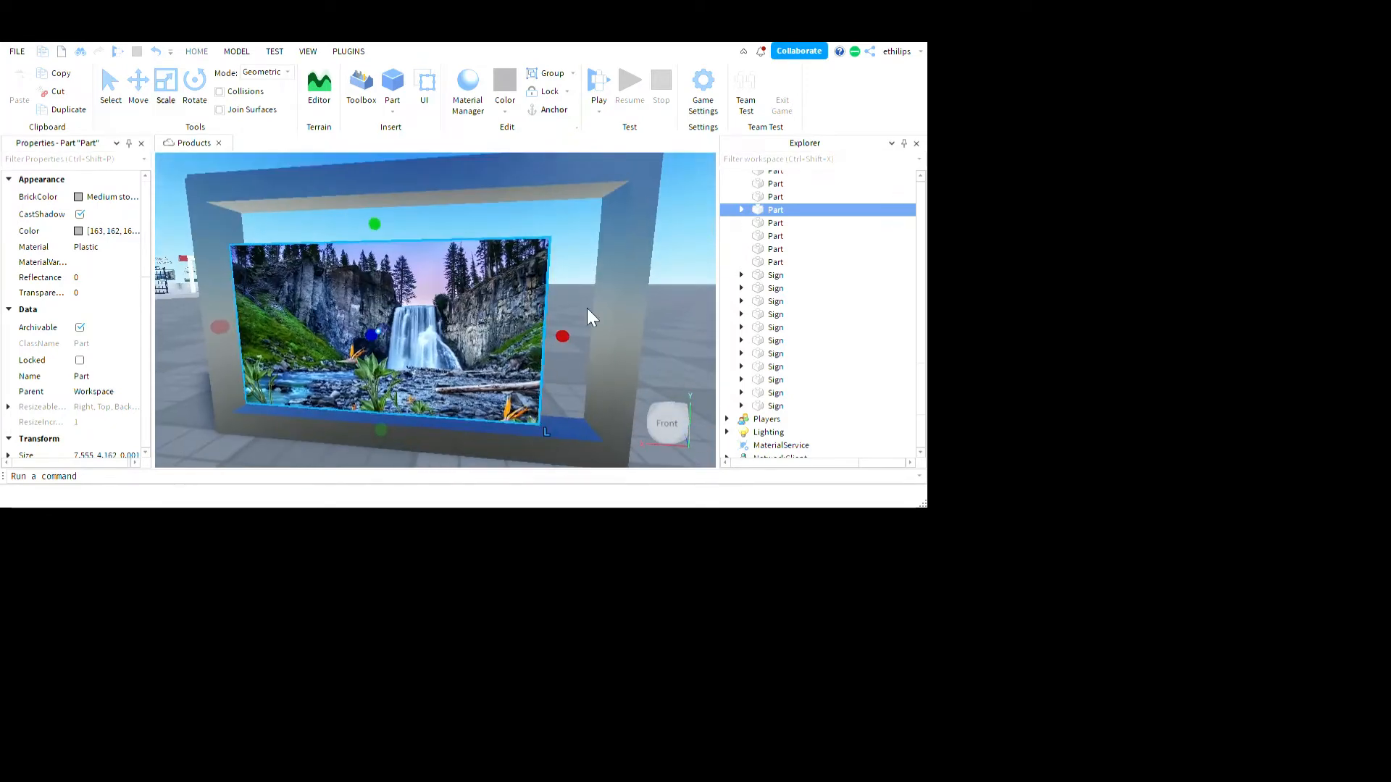
Step: Stretch the video panel to about 8.749 by 5.074 studs so it fills the frame opening
drag(588, 342, 576, 262)
key(d)
key(d)
drag(569, 495, 838, 534)
key(a)
key(d)
key(a)
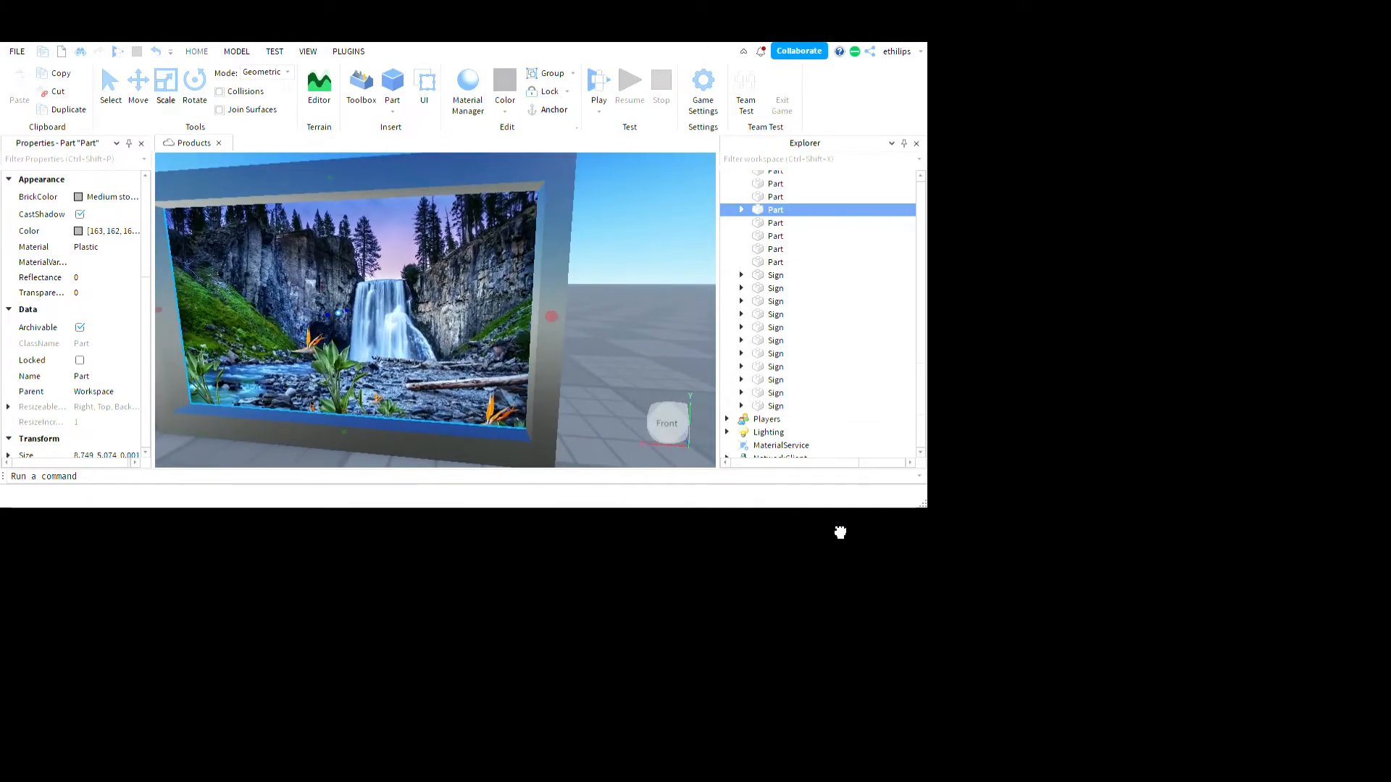
key(s)
right_drag(840, 537, 868, 559)
key(w)
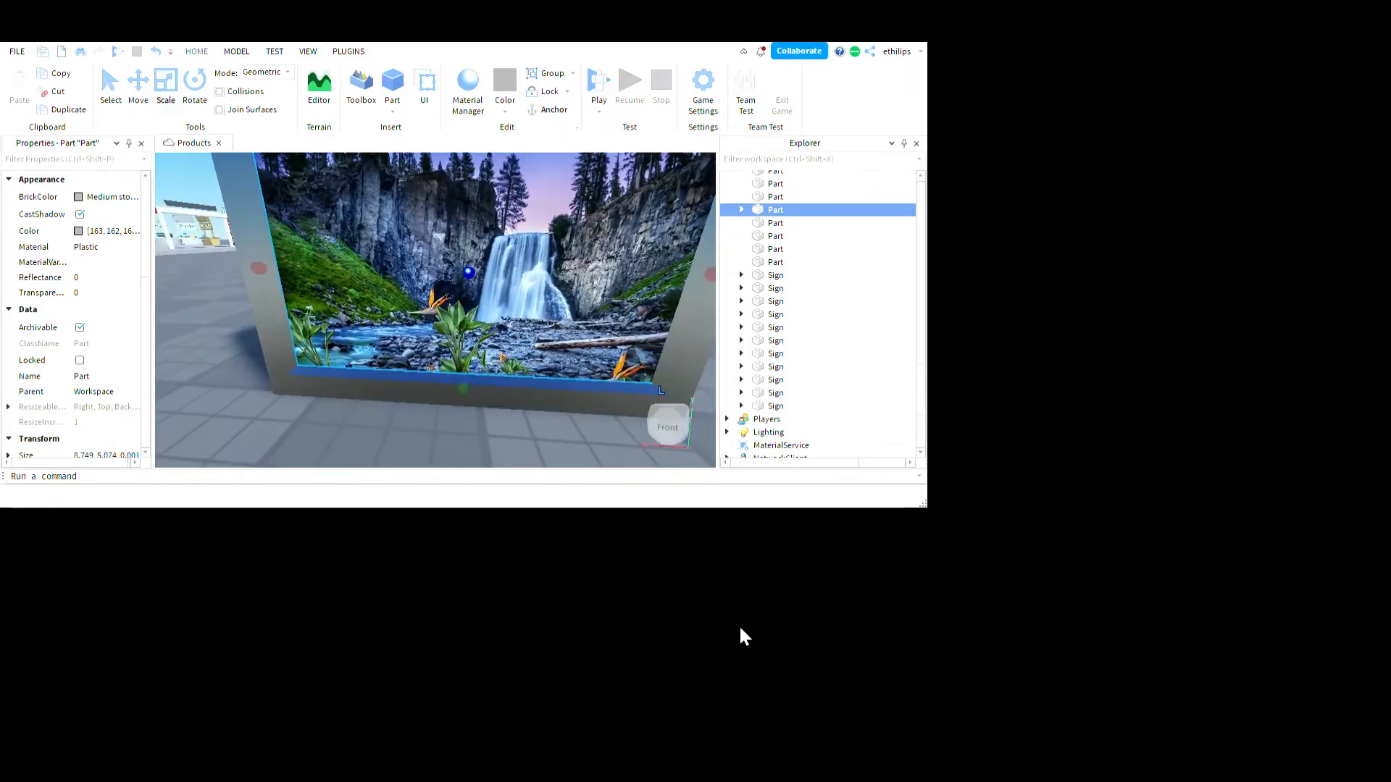
Step: Turn on looping and playing for the Waterfall Landscape video frame inside the framed panel
click(740, 629)
key(s)
key(w)
click(760, 562)
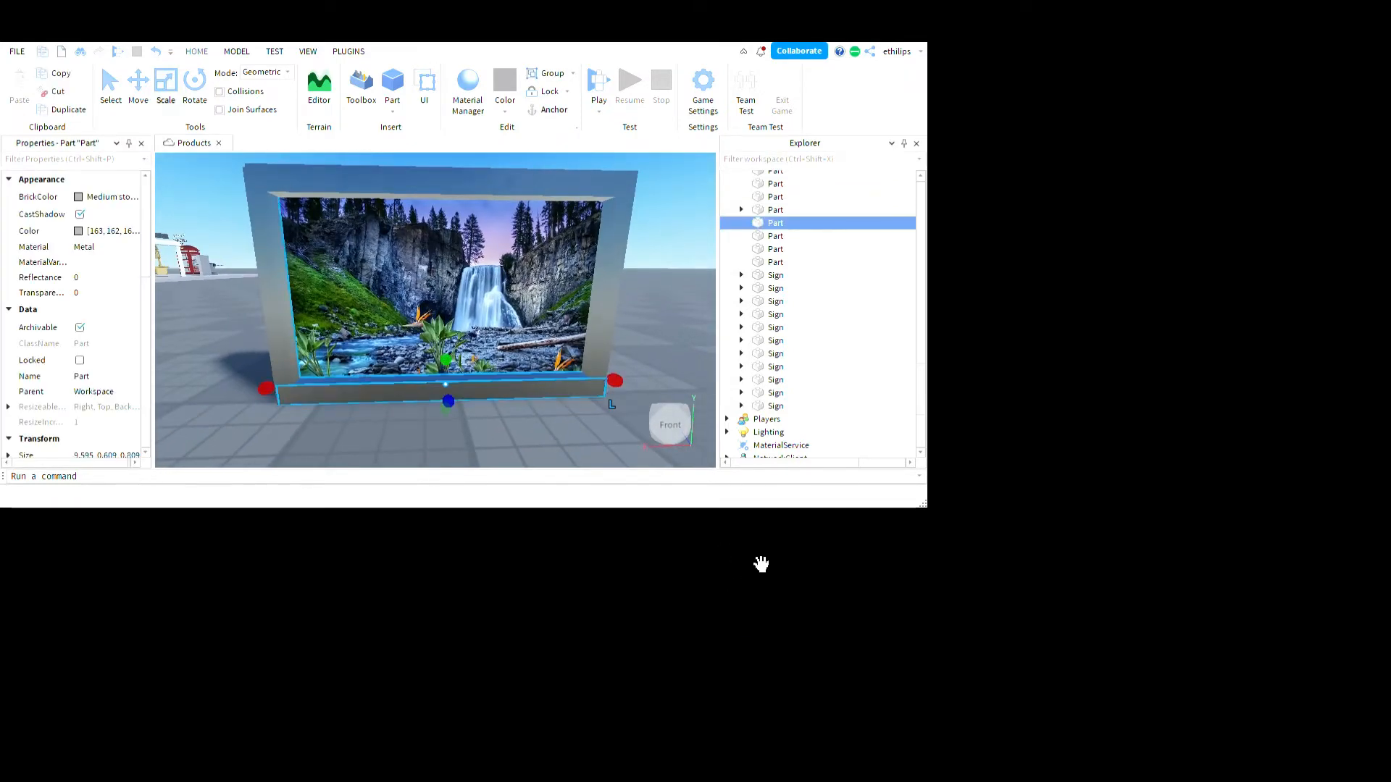
click(1107, 295)
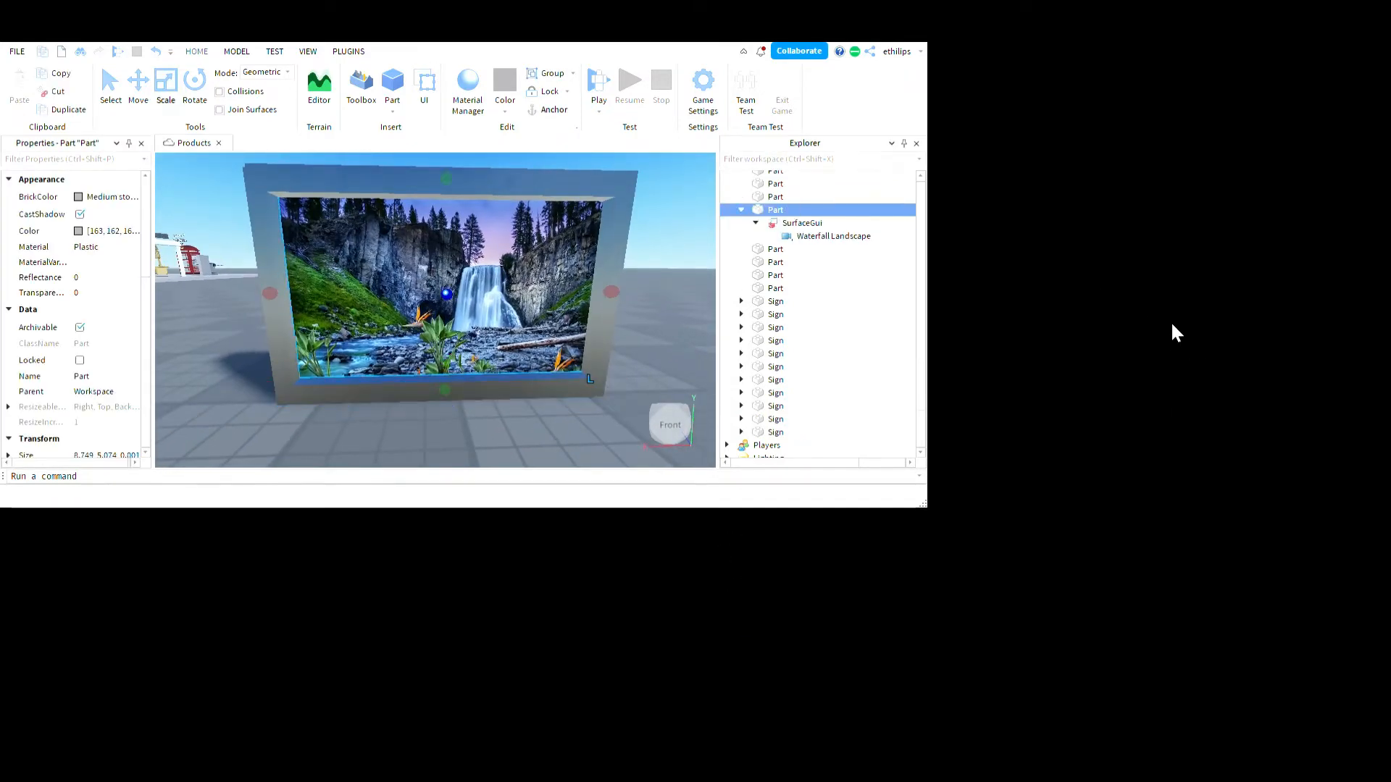
click(1181, 336)
scroll(174, 536, down, 10)
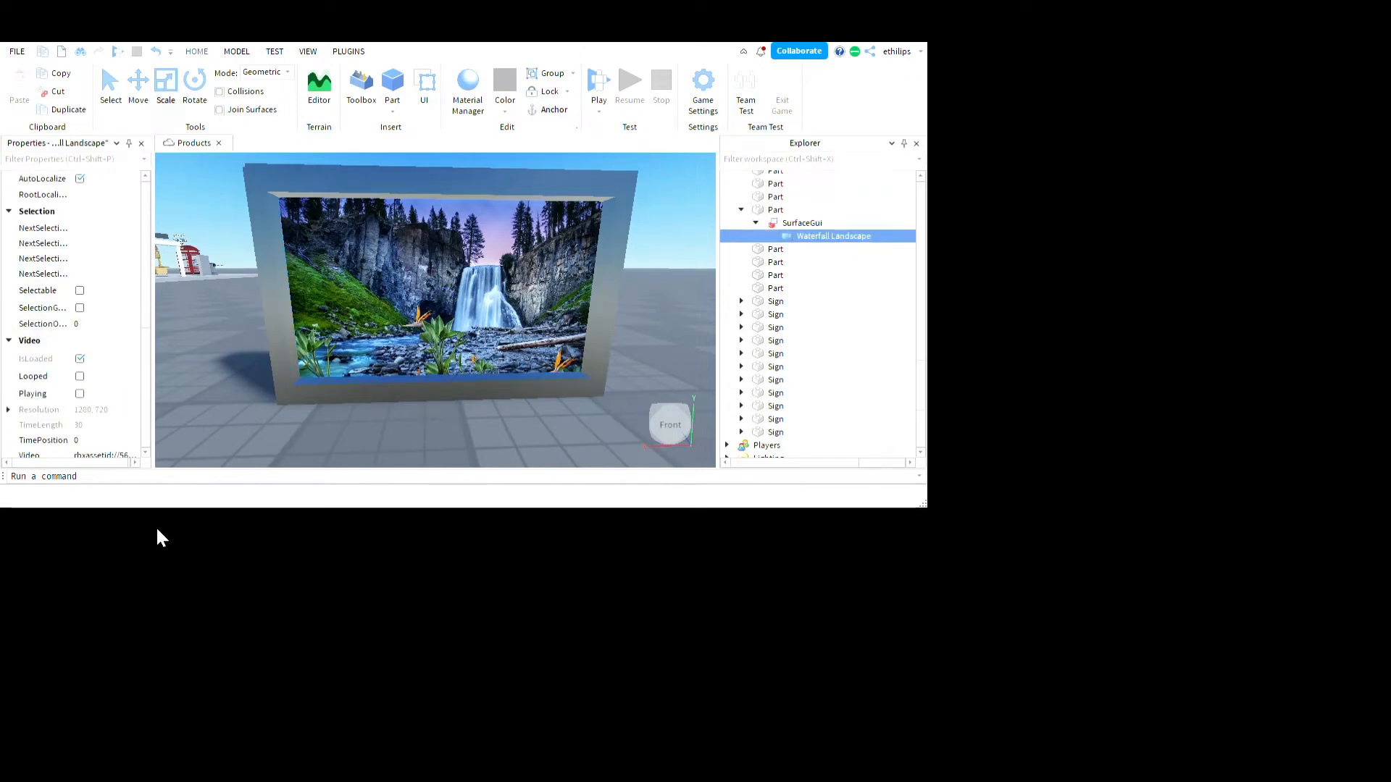
click(120, 437)
click(121, 463)
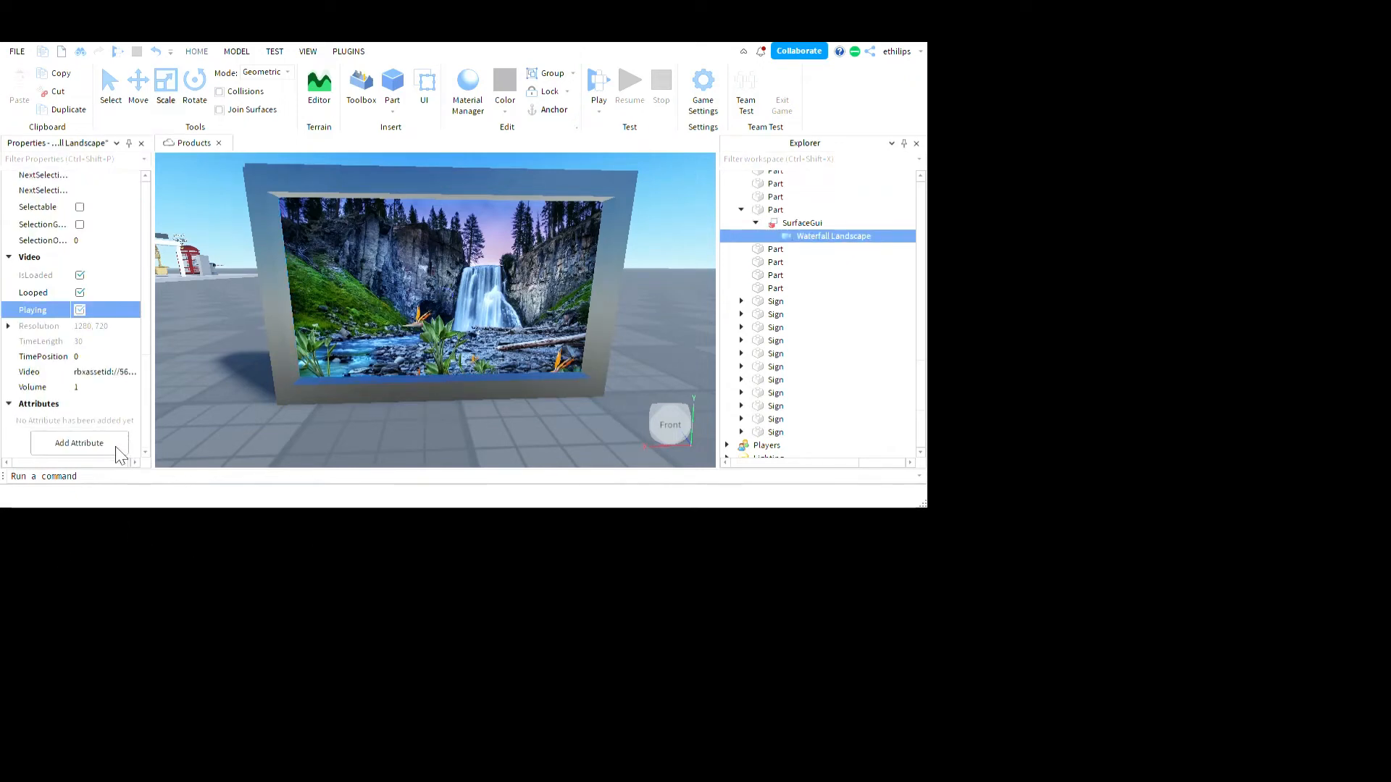
click(1114, 295)
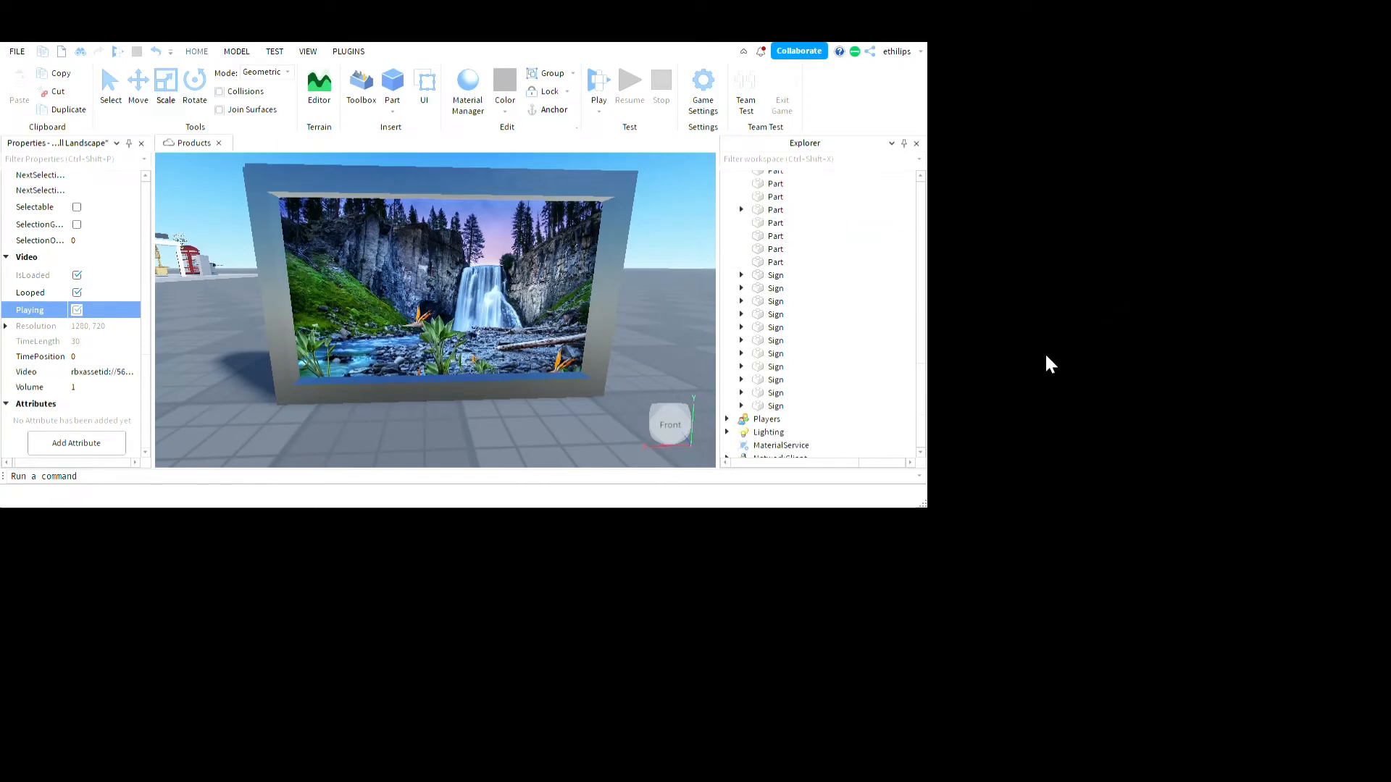
Step: Select the waterfall panel with its four frame beams and move them together onto the ocean video's round pedestal
click(783, 618)
scroll(783, 617, down, 10)
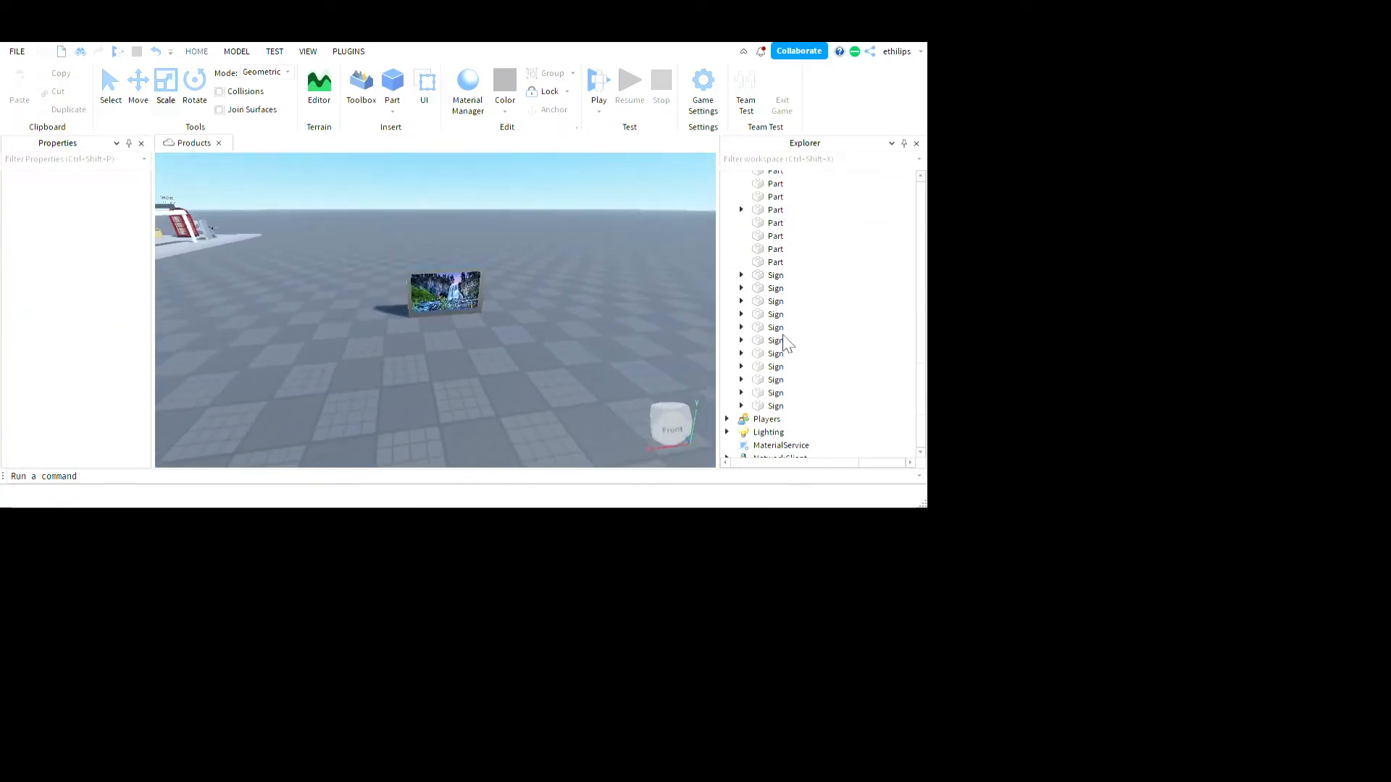
drag(586, 485, 583, 487)
right_drag(630, 412, 833, 545)
key(w)
key(w)
key(s)
key(w)
drag(726, 435, 797, 444)
key(w)
click(207, 131)
key(d)
right_drag(419, 347, 577, 535)
drag(615, 412, 645, 395)
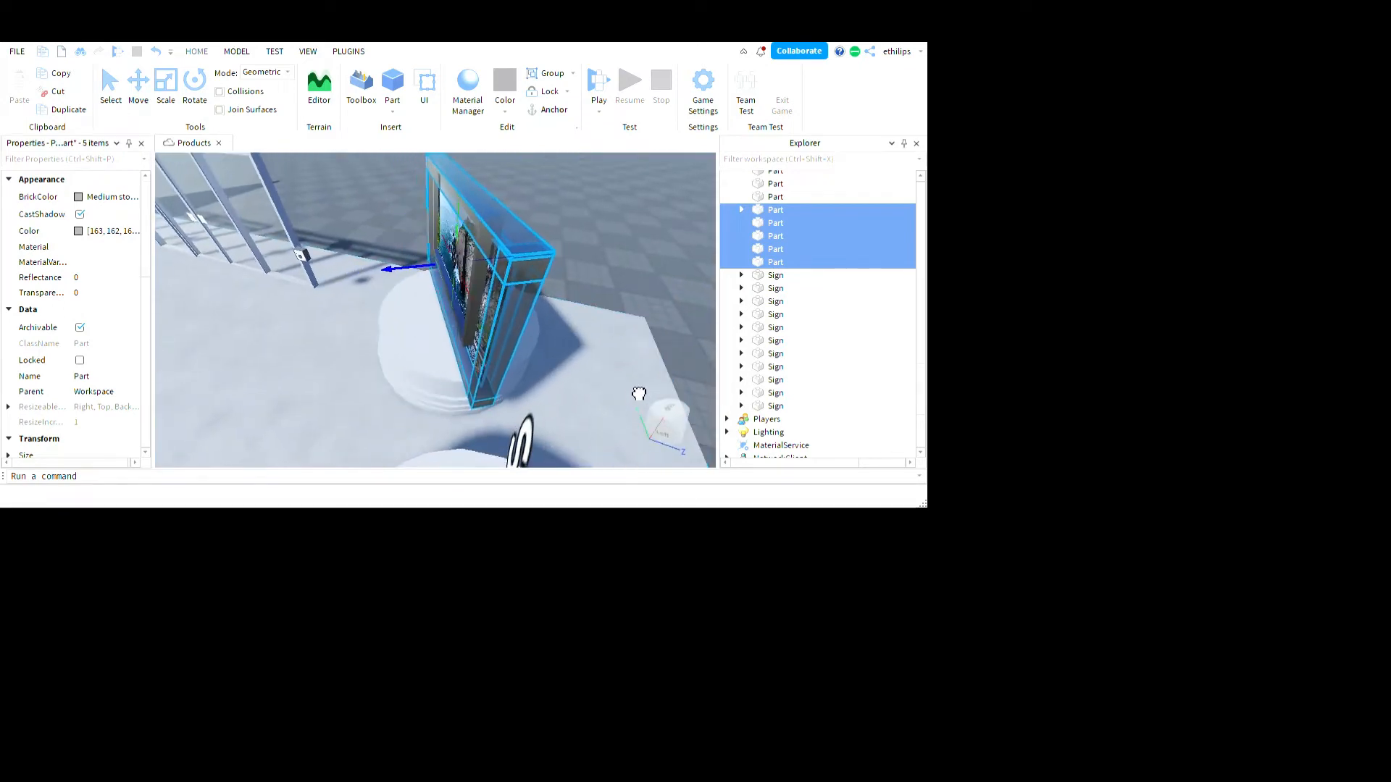
Step: Raise the framed waterfall screen so it sits directly above the ocean video screen
right_drag(634, 392, 633, 493)
key(s)
drag(633, 493, 606, 500)
right_drag(606, 500, 577, 497)
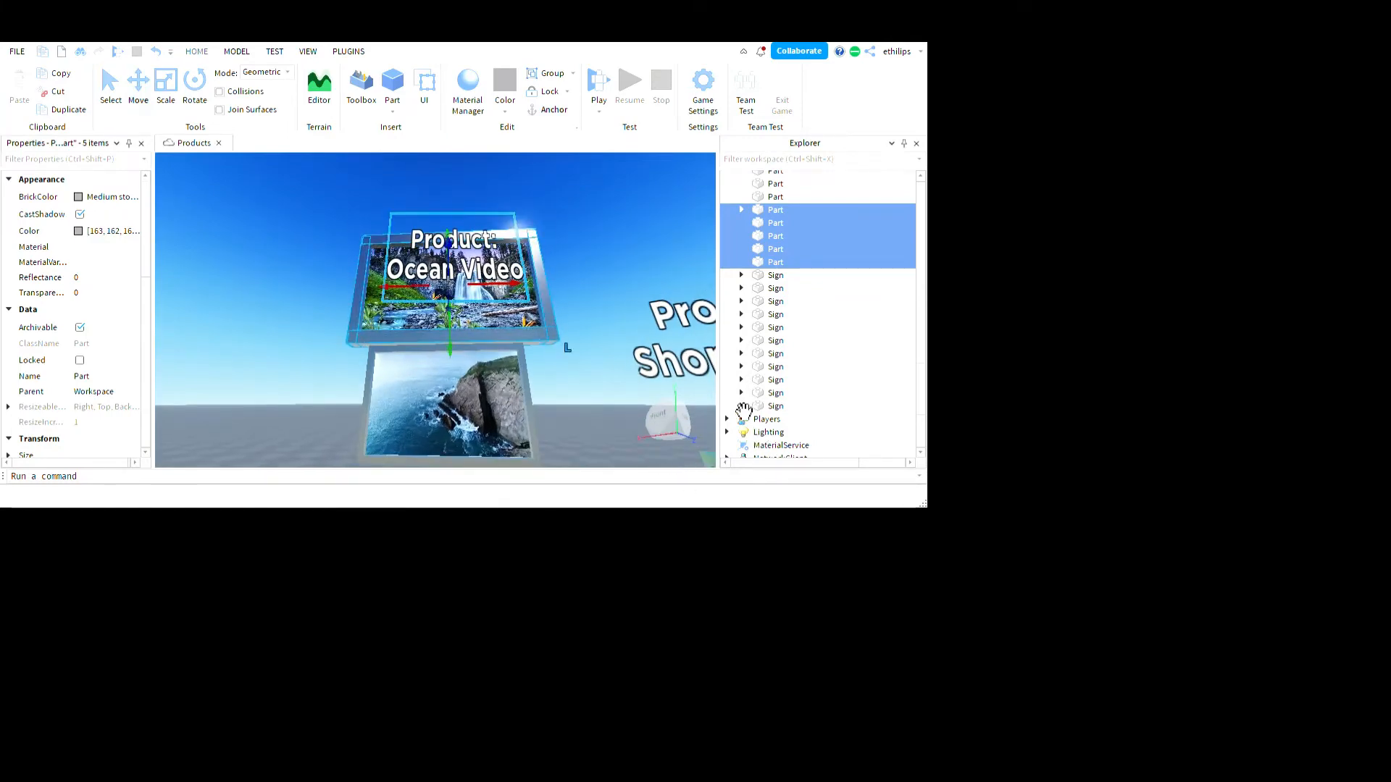
Step: Move the "Product: Ocean Video" sign down and sideways so it stands beside the ocean video screen
click(748, 408)
key(f)
right_drag(717, 388, 668, 423)
drag(668, 423, 688, 353)
key(s)
right_drag(688, 354, 689, 353)
key(w)
key(s)
drag(689, 353, 683, 416)
right_drag(683, 416, 695, 420)
key(s)
key(w)
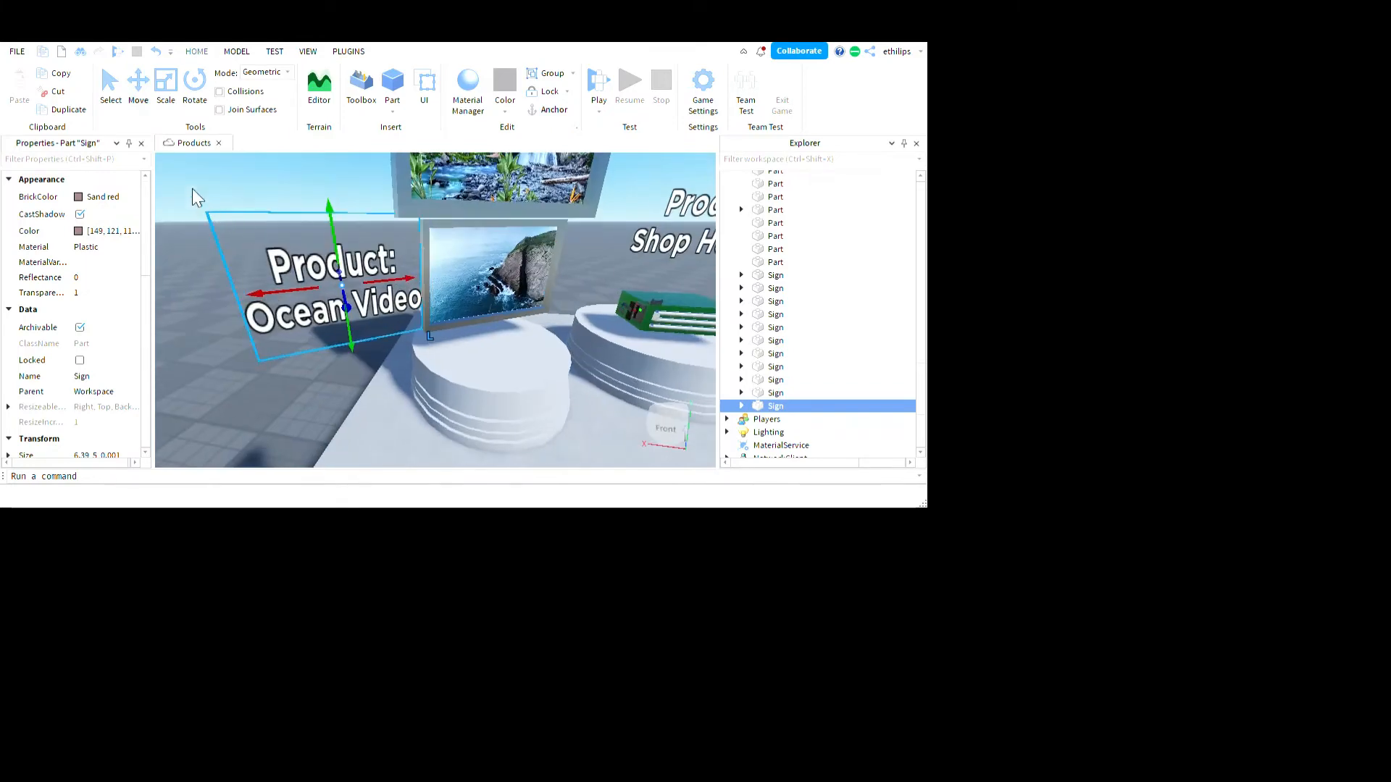
Step: Duplicate the ocean video sign and place the copy above the original, beside the waterfall screen
click(68, 109)
drag(662, 410, 615, 384)
right_drag(615, 385, 617, 384)
key(s)
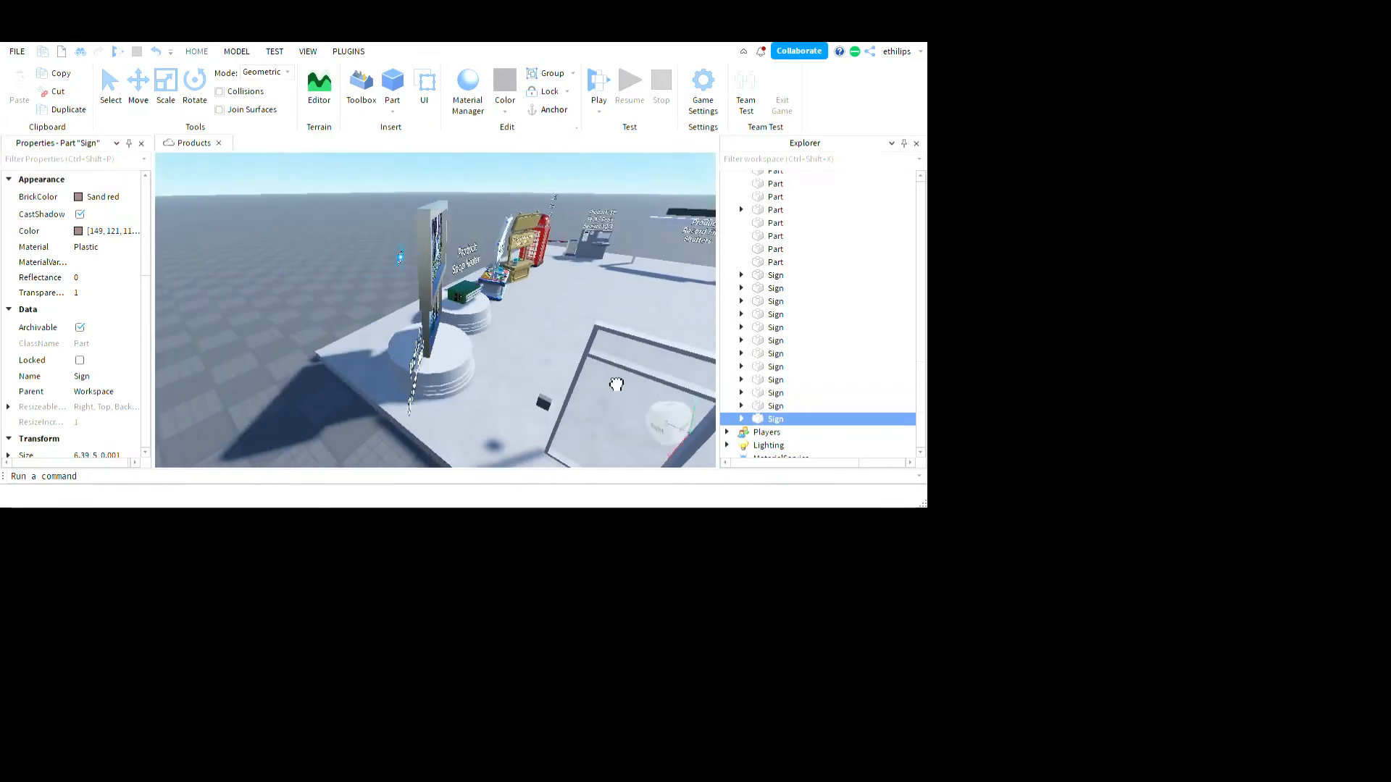
drag(617, 384, 641, 346)
key(d)
right_drag(674, 370, 678, 370)
key(w)
key(d)
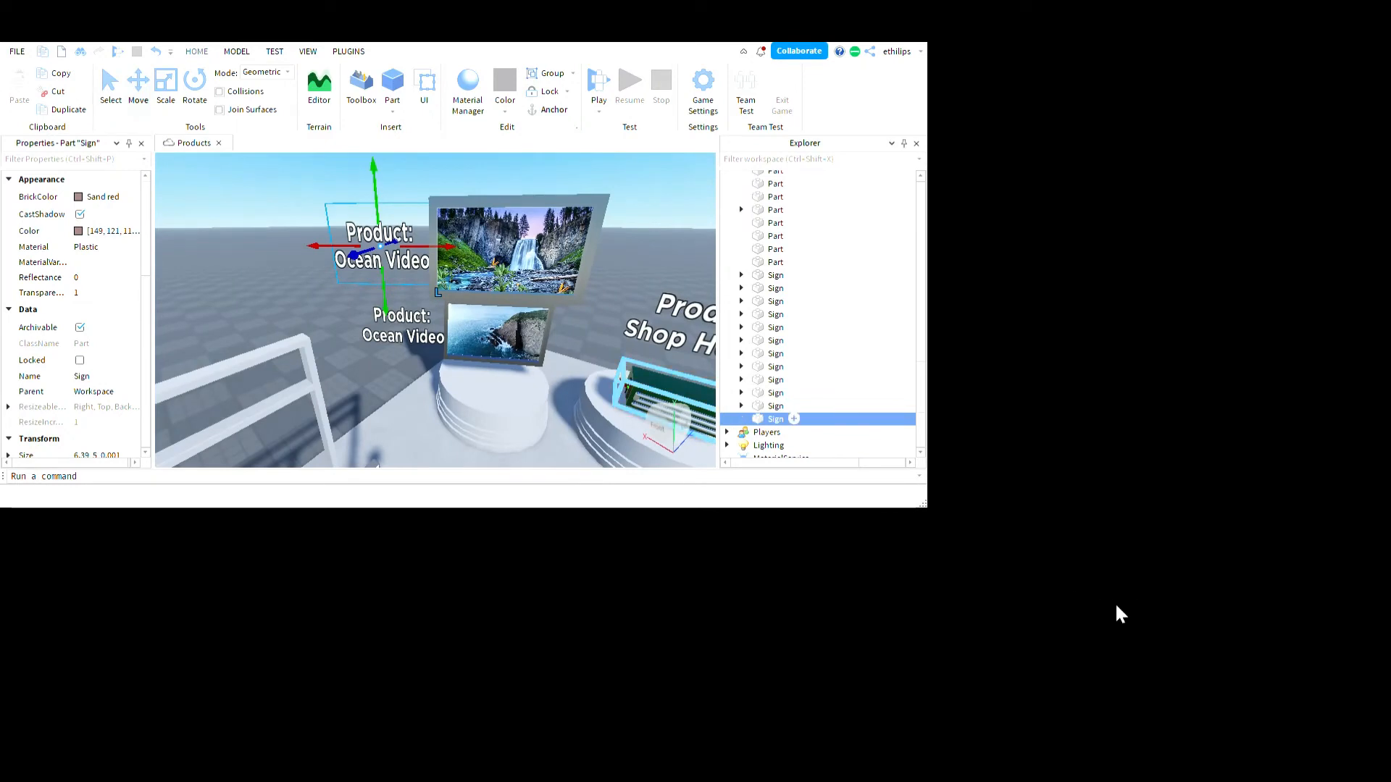
Step: Change the duplicated sign's text to "Product: Waterfall Video"
click(741, 419)
scroll(772, 362, down, 2)
click(756, 358)
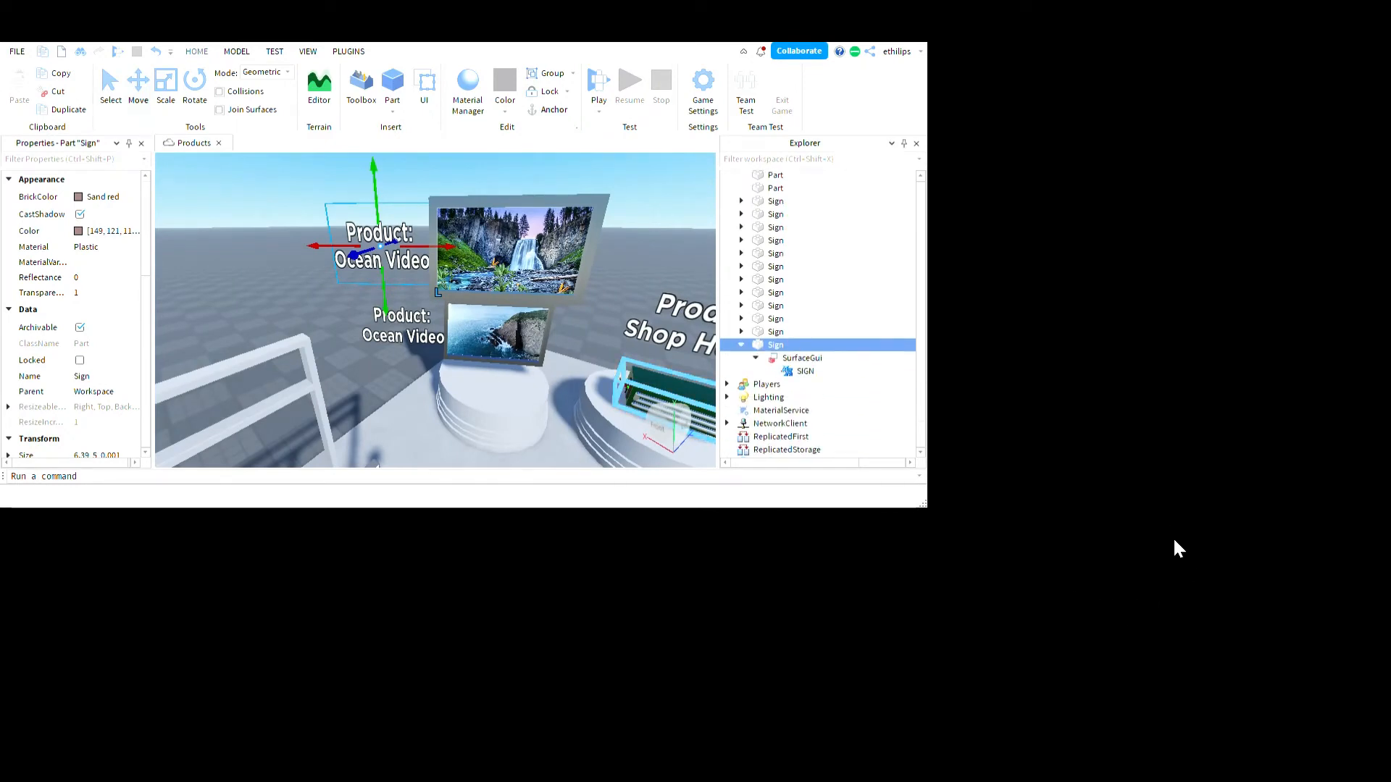
click(805, 370)
scroll(108, 434, down, 5)
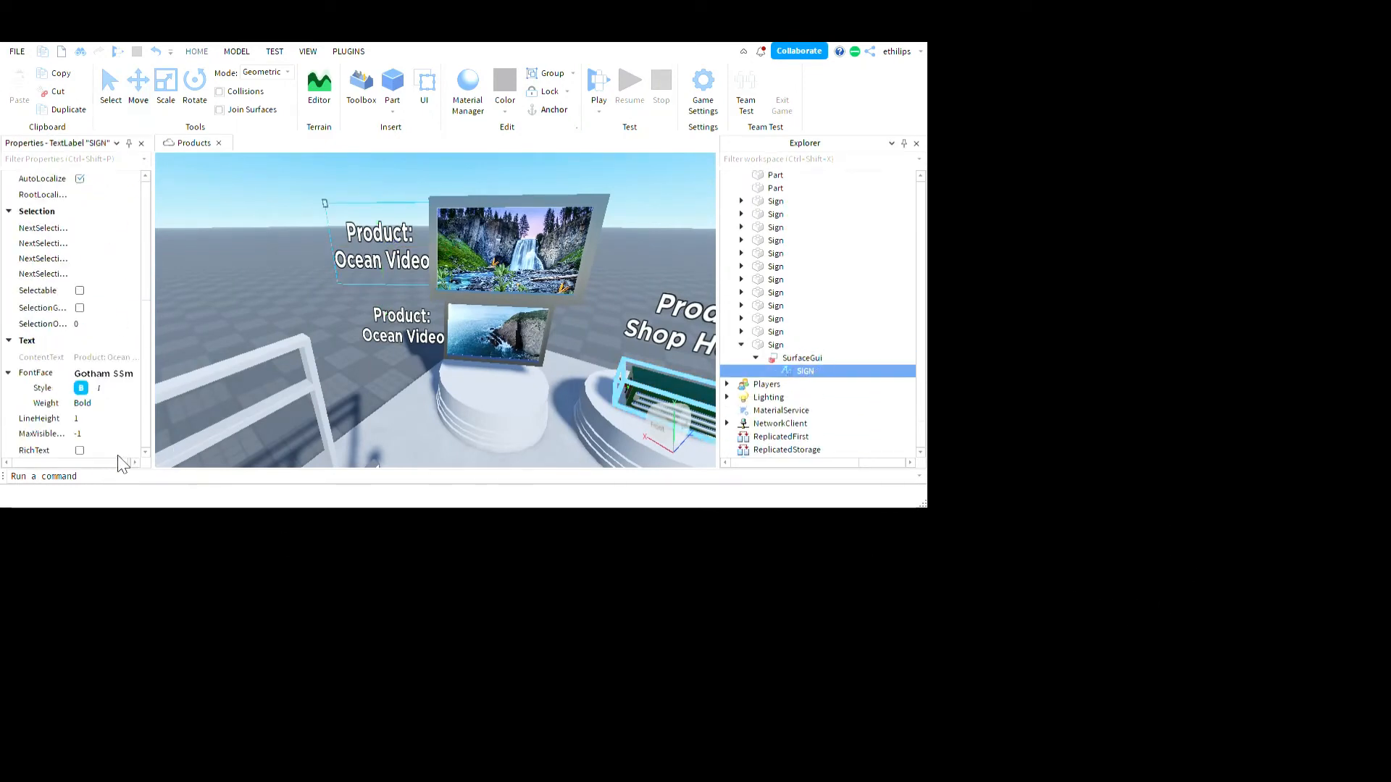
scroll(122, 456, down, 2)
click(102, 366)
double_click(127, 366)
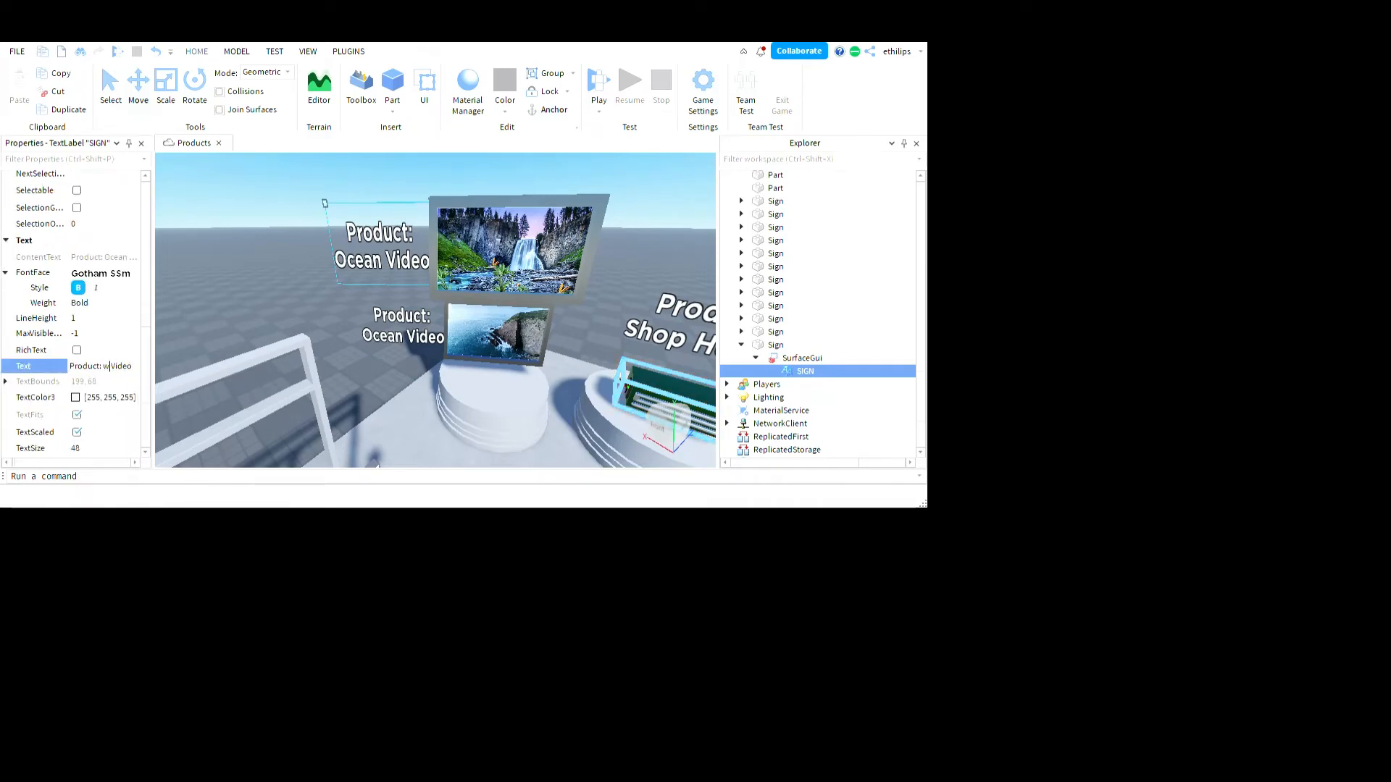
text(Wat)
text(f)
text(all)
key(Return)
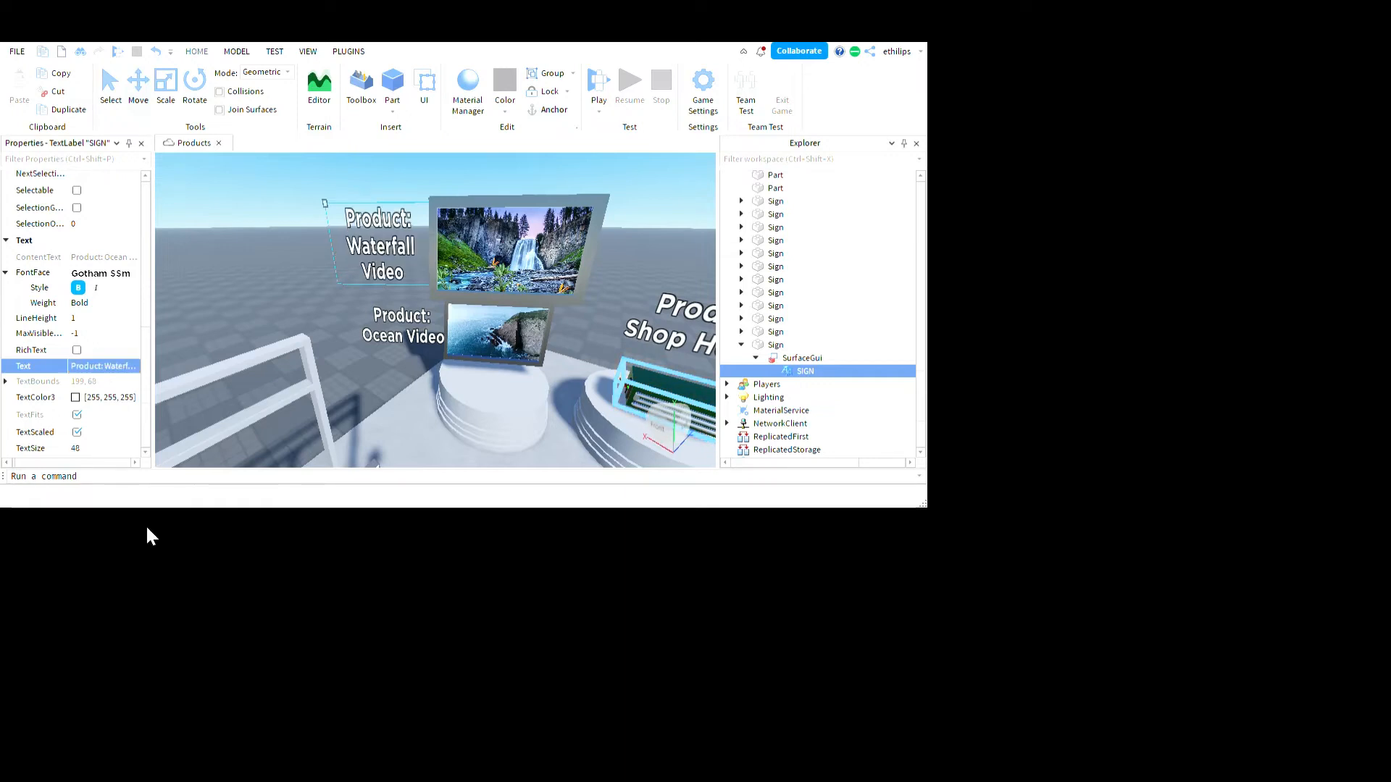
click(1116, 486)
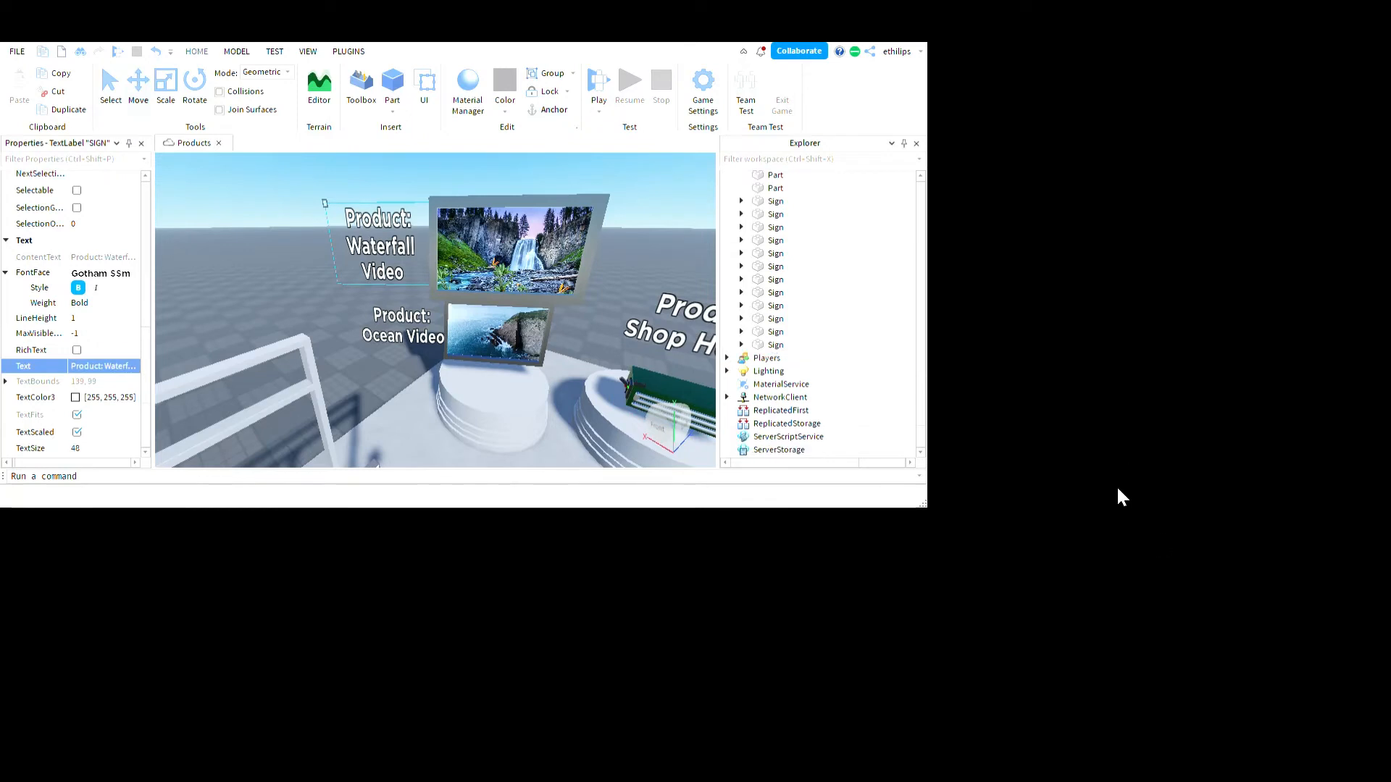
Step: Start a playtest of the place and close the Words of Encouragement pane
click(960, 461)
click(907, 375)
right_drag(907, 374, 907, 374)
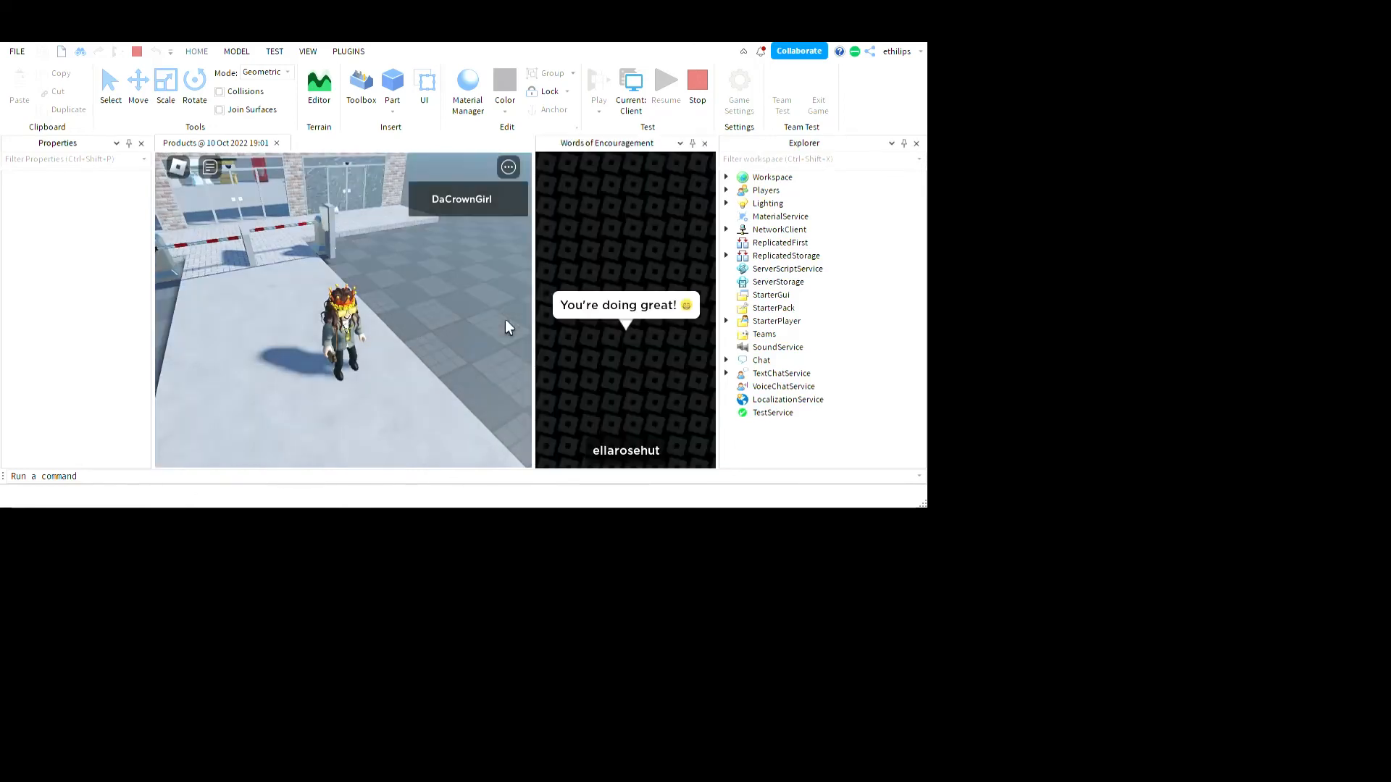
click(705, 144)
Step: Walk the avatar around the brick building and across the platform towards the product displays
right_drag(494, 304, 458, 311)
key(w)
key(d)
scroll(475, 306, down, 2)
scroll(475, 305, up, 1)
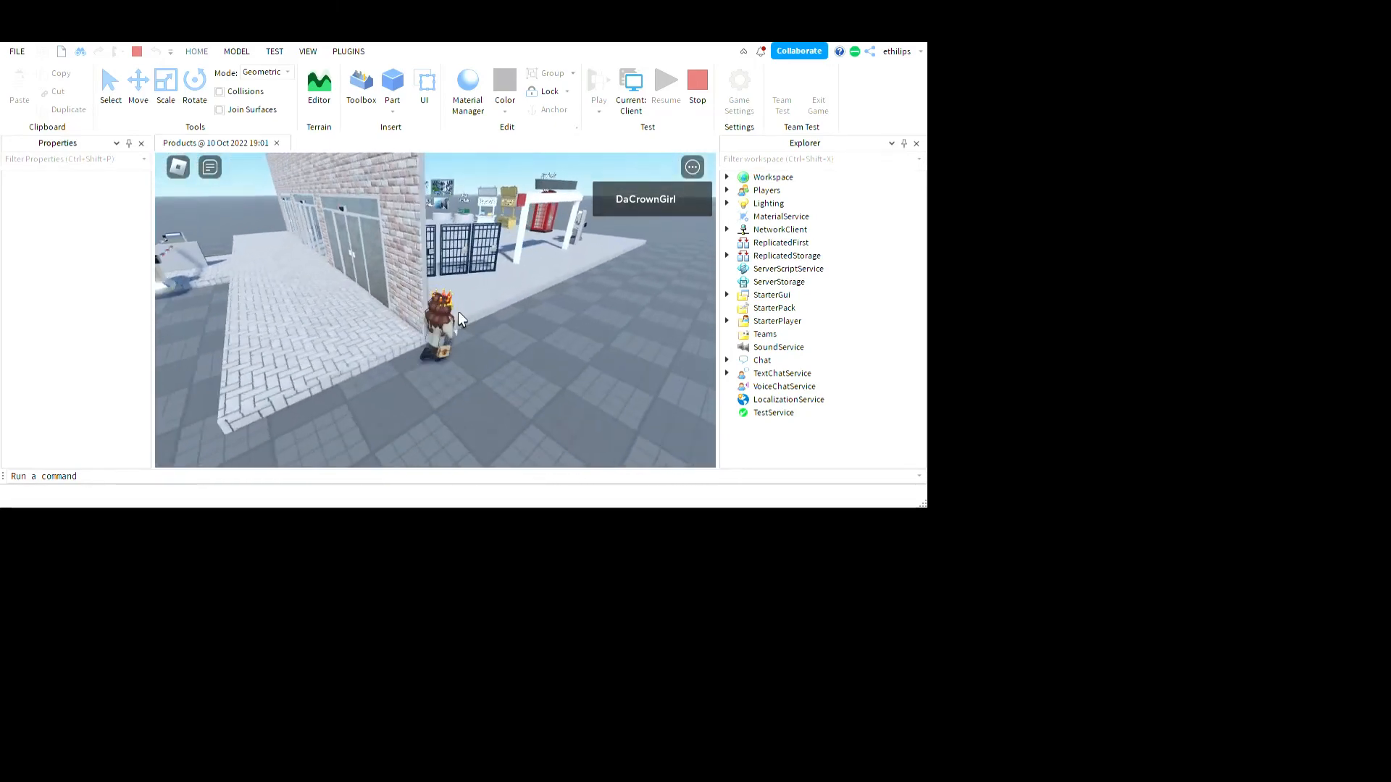
key(w)
key(w)
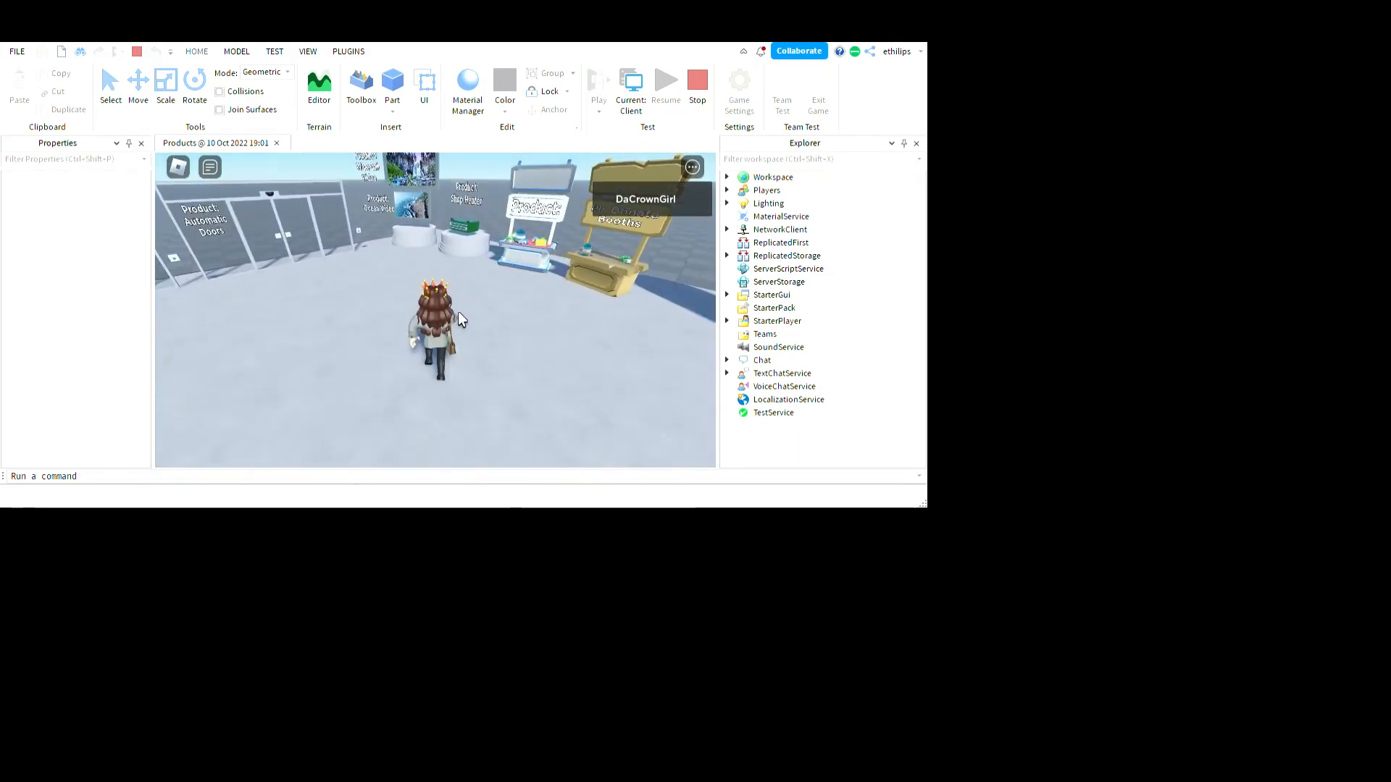
key(shift+p)
key(a)
key(w)
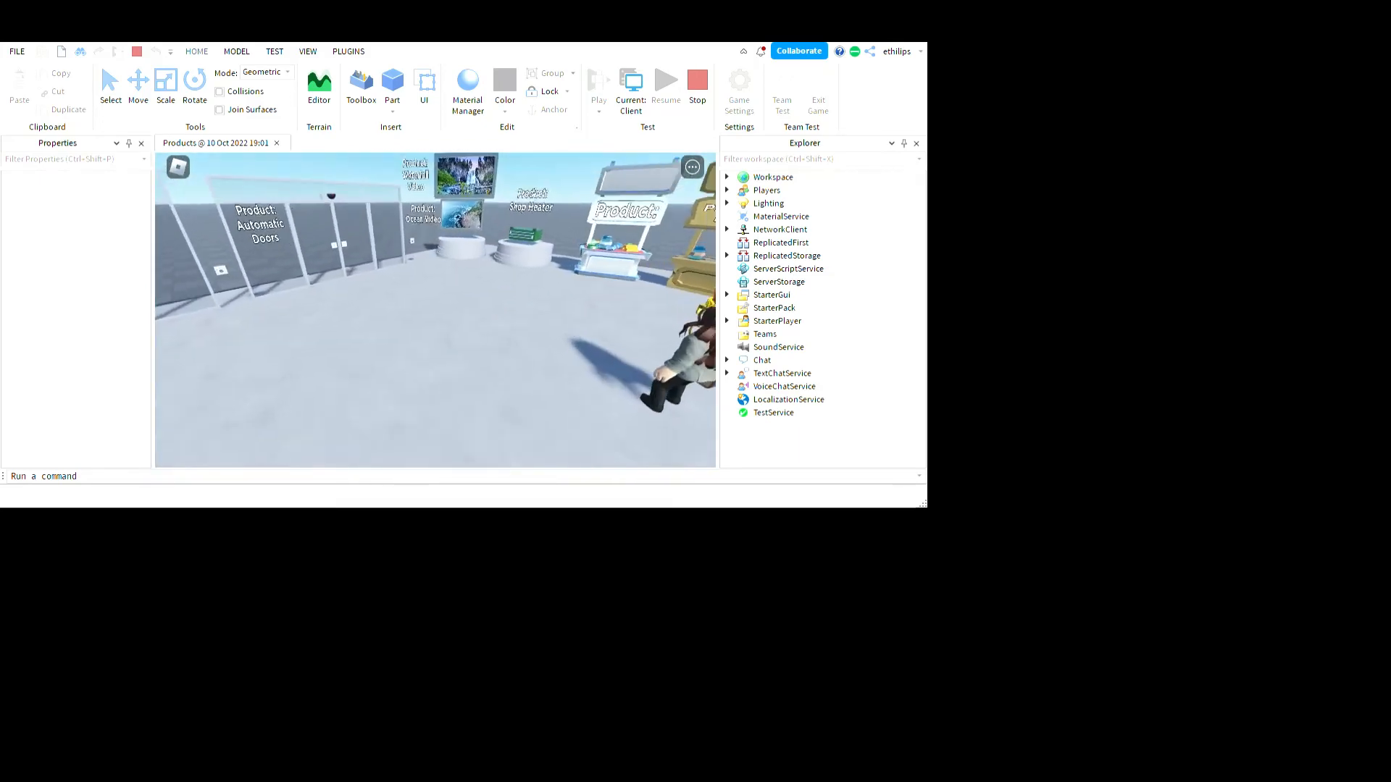
Step: Approach the two framed screens in first person and check the ocean and waterfall video playback up close
key(w)
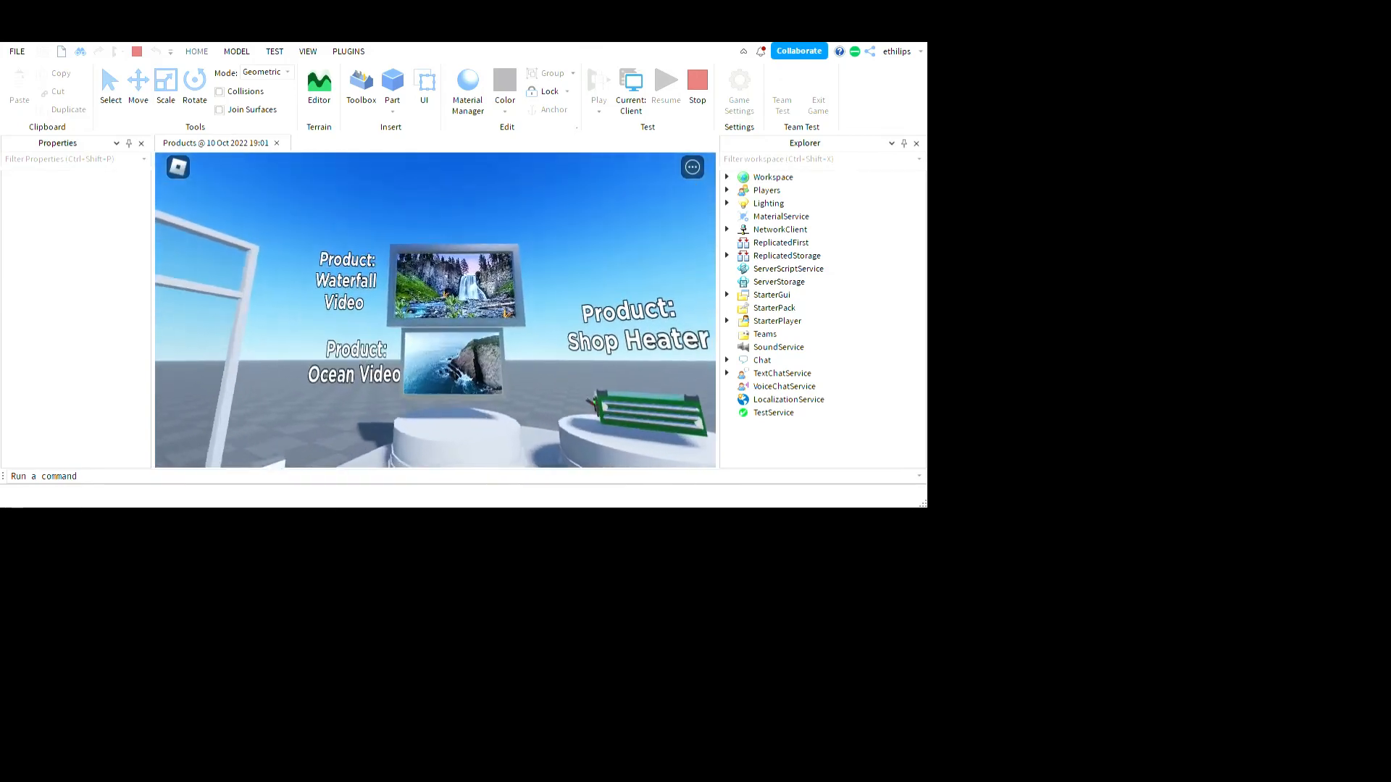
key(s)
key(w)
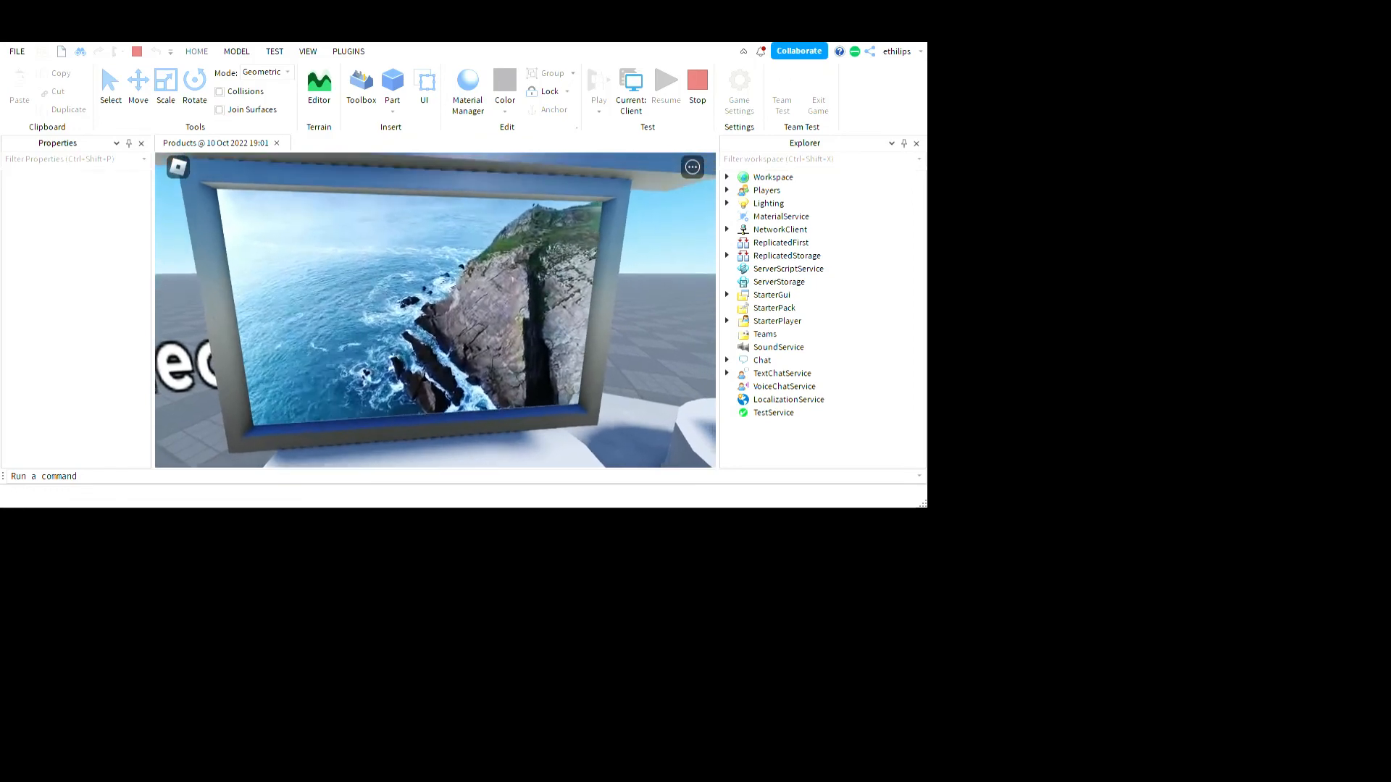
key(s)
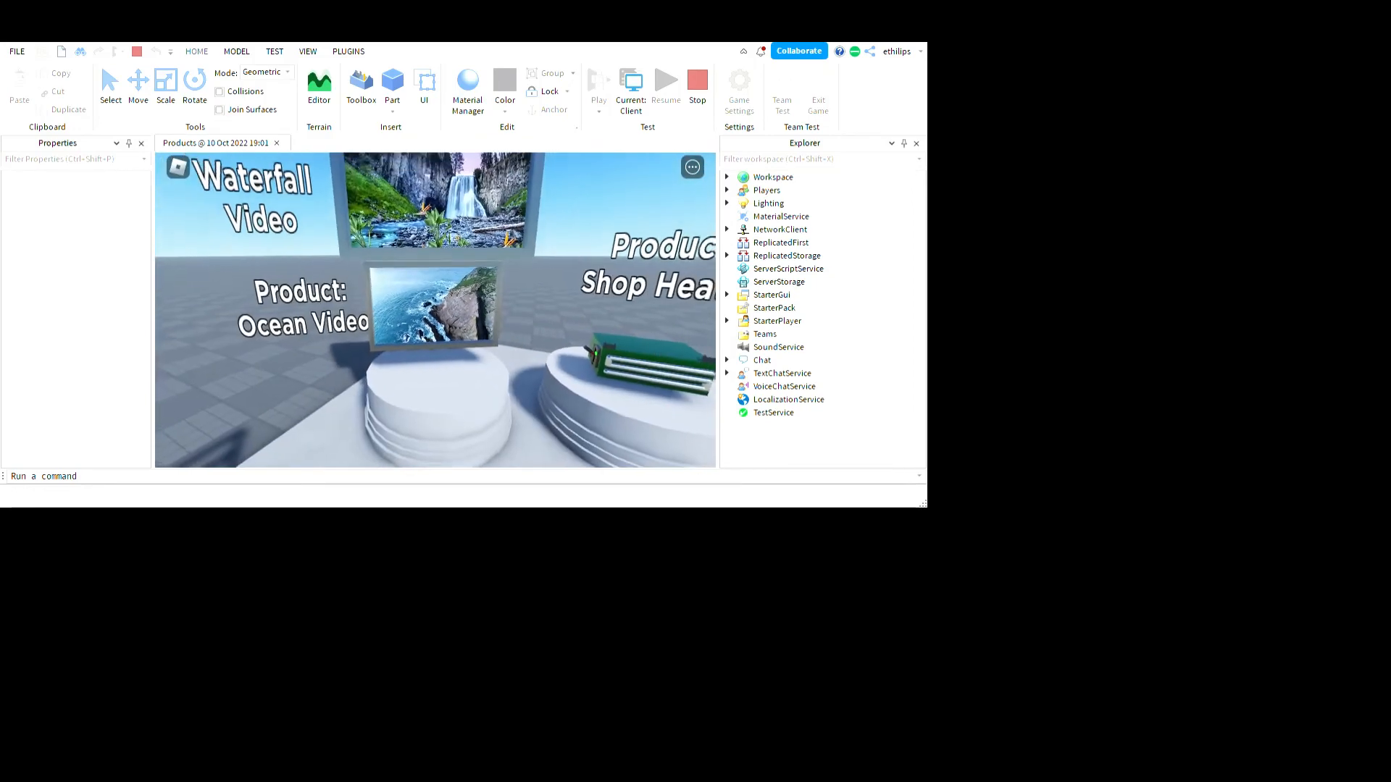
key(w)
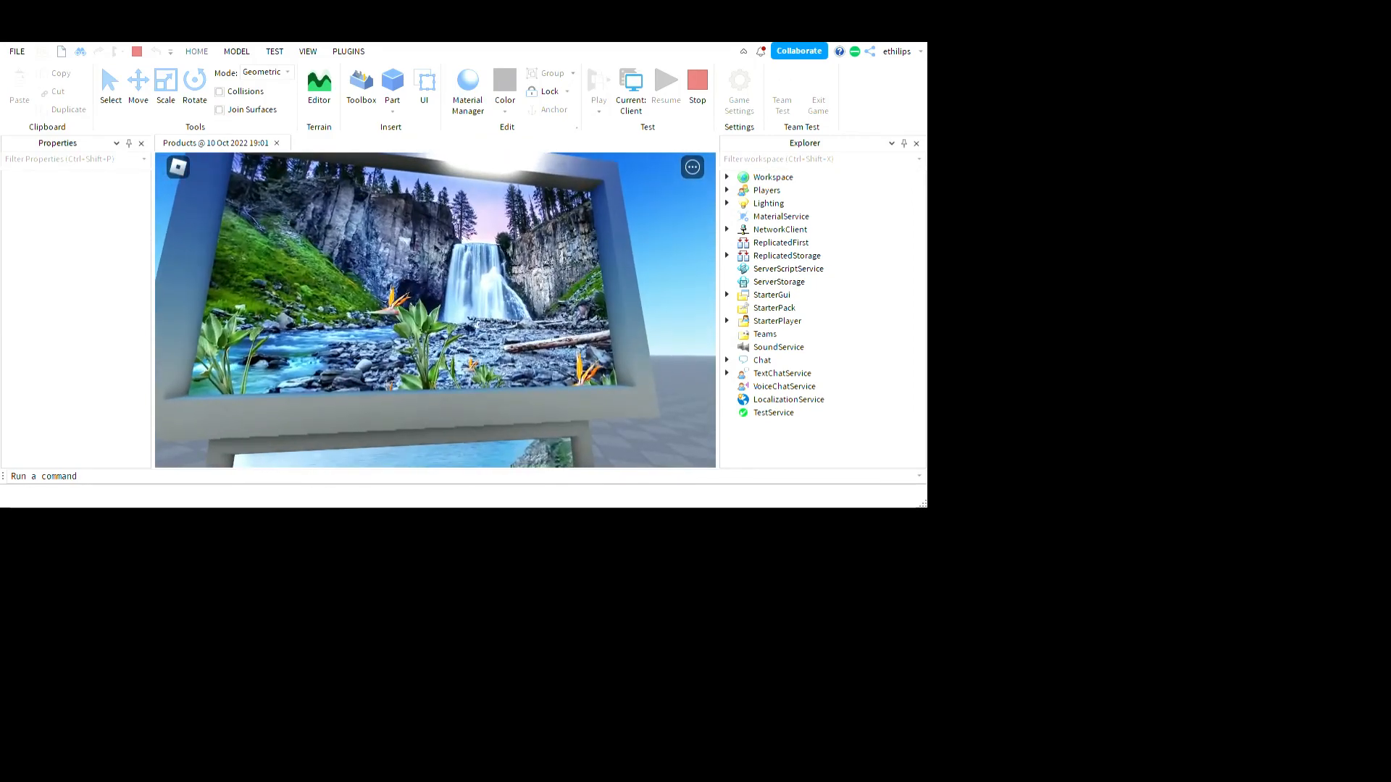
key(w)
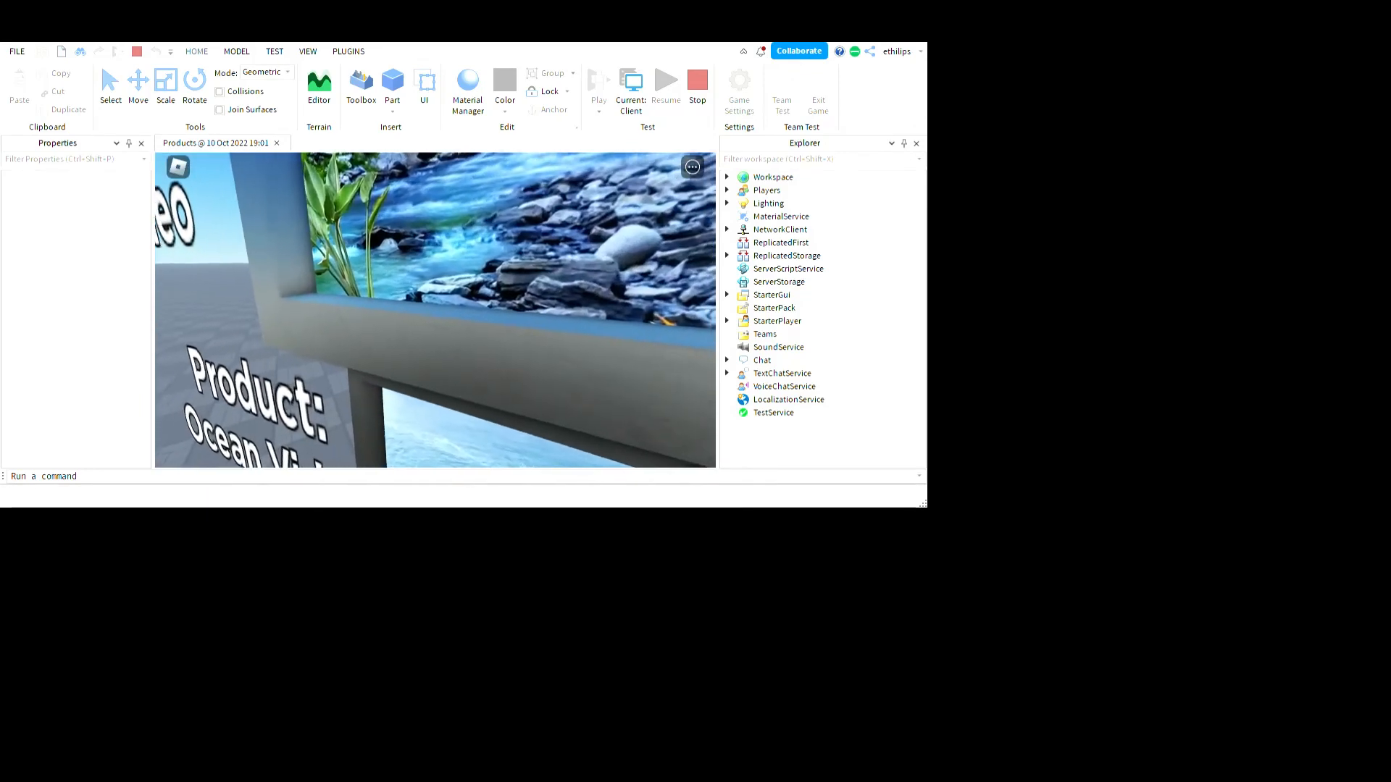